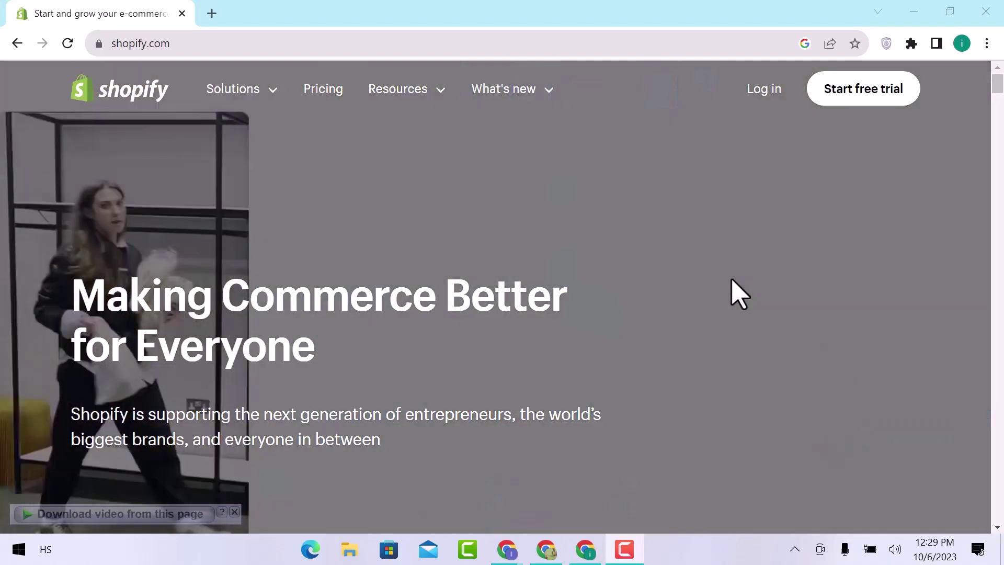
- Start a Shopify free trial and answer that you're just starting out
scroll(739, 294, "down", 10)
scroll(738, 294, "down", 8)
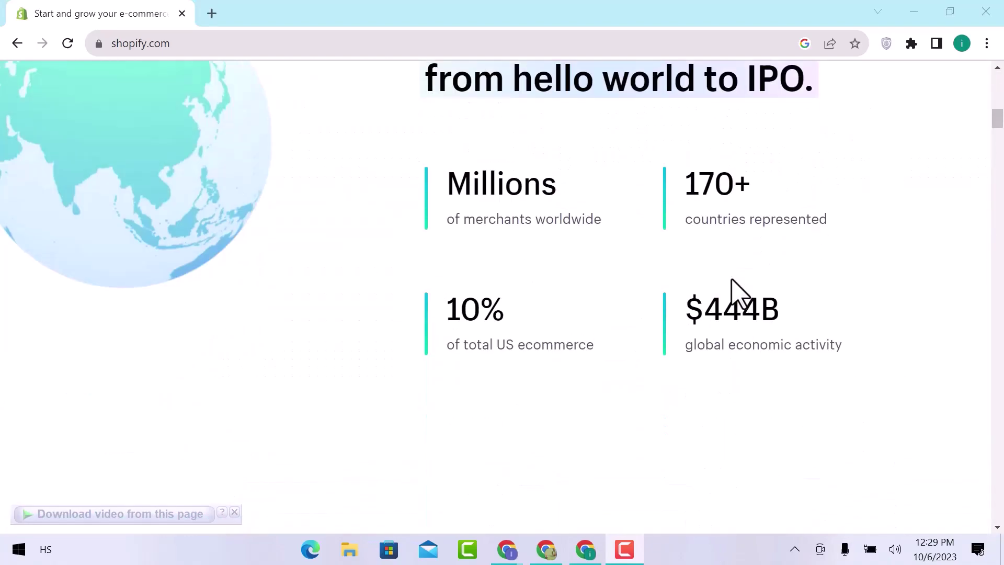
scroll(738, 293, "down", 5)
scroll(738, 294, "down", 5)
scroll(738, 294, "down", 3)
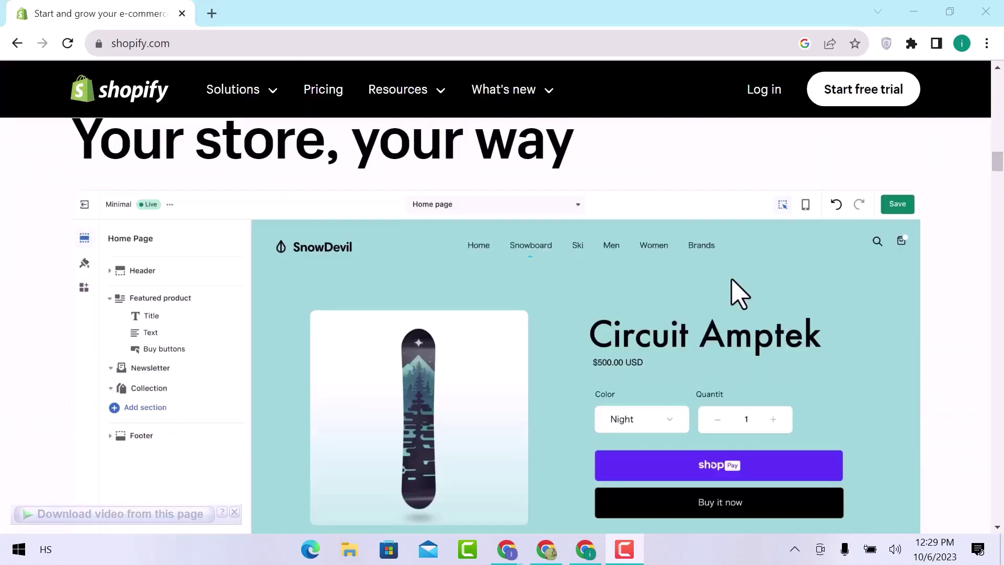
scroll(739, 293, "down", 4)
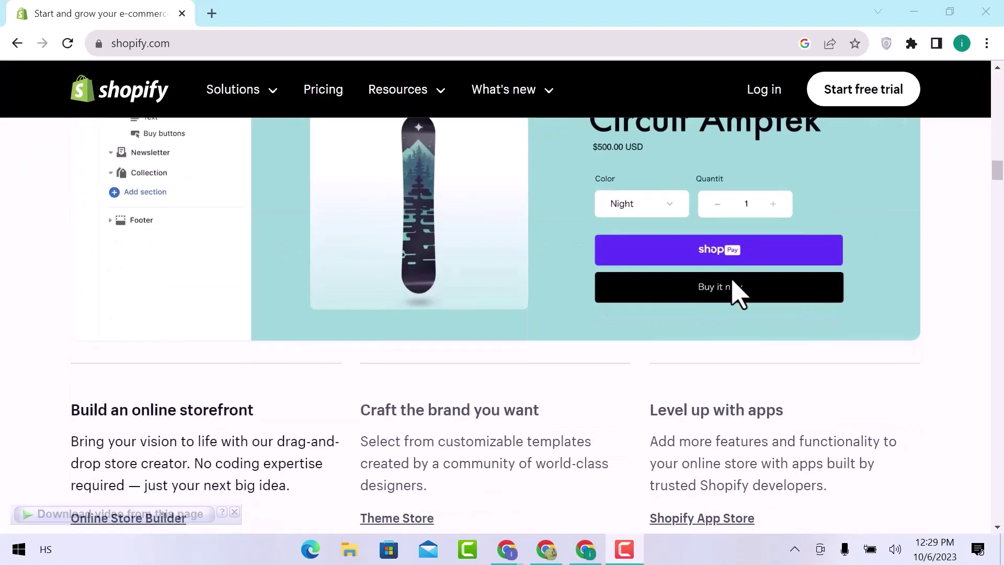
left_click(858, 100)
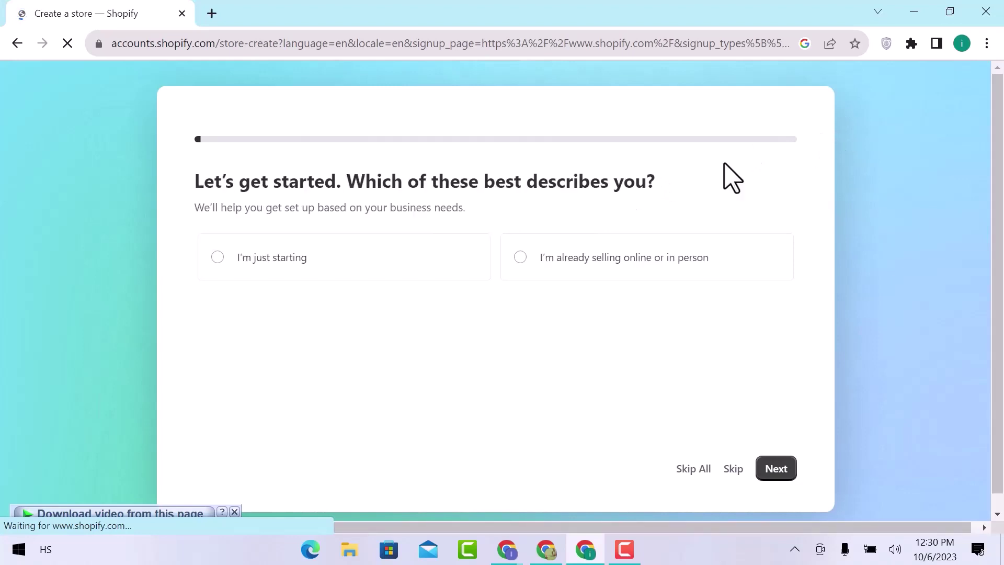
left_click(376, 274)
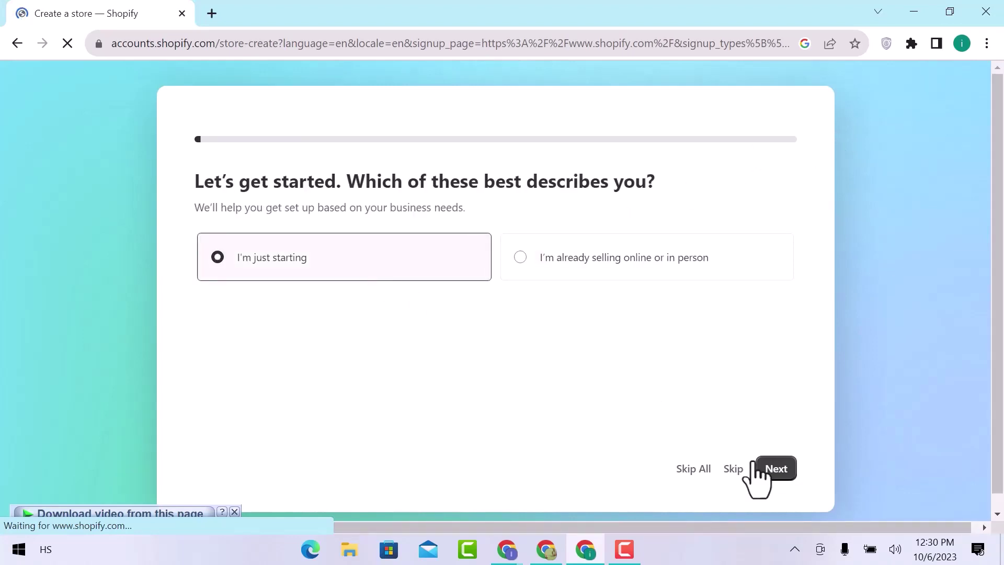
left_click(772, 471)
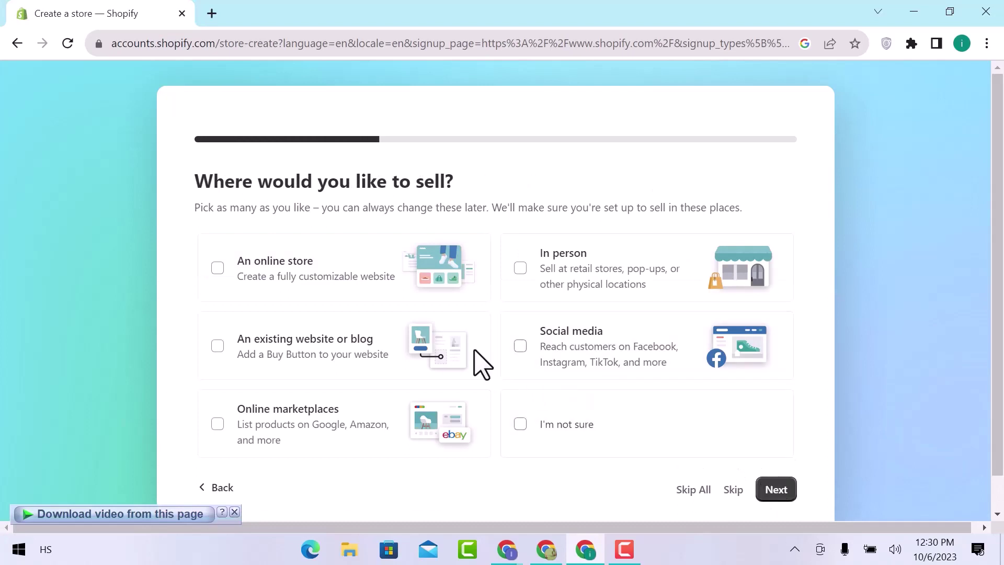
- Choose all sales channels: online store, existing website/blog, marketplaces, in person and social media
left_click(343, 282)
left_click(343, 337)
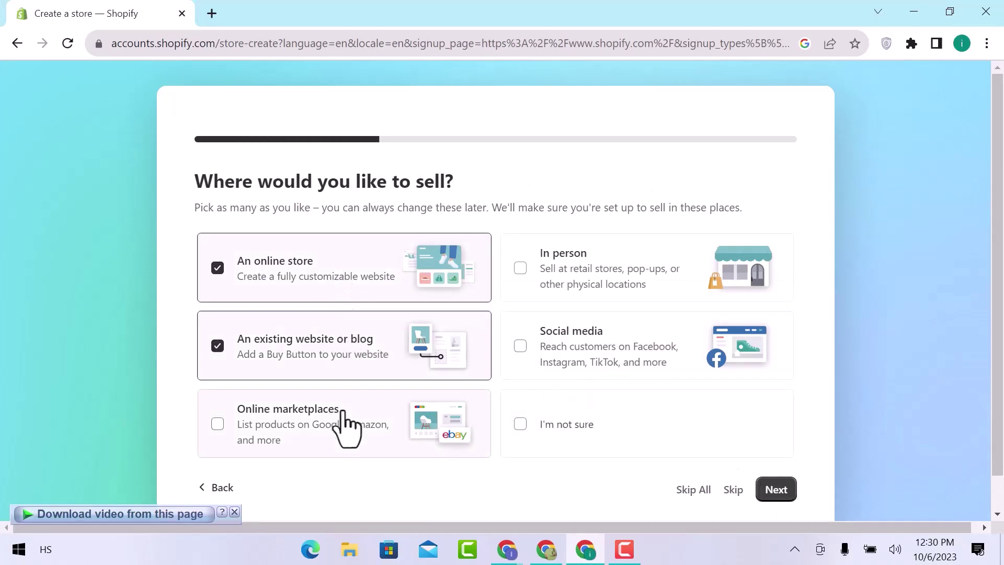
left_click(346, 426)
left_click(610, 279)
left_click(615, 319)
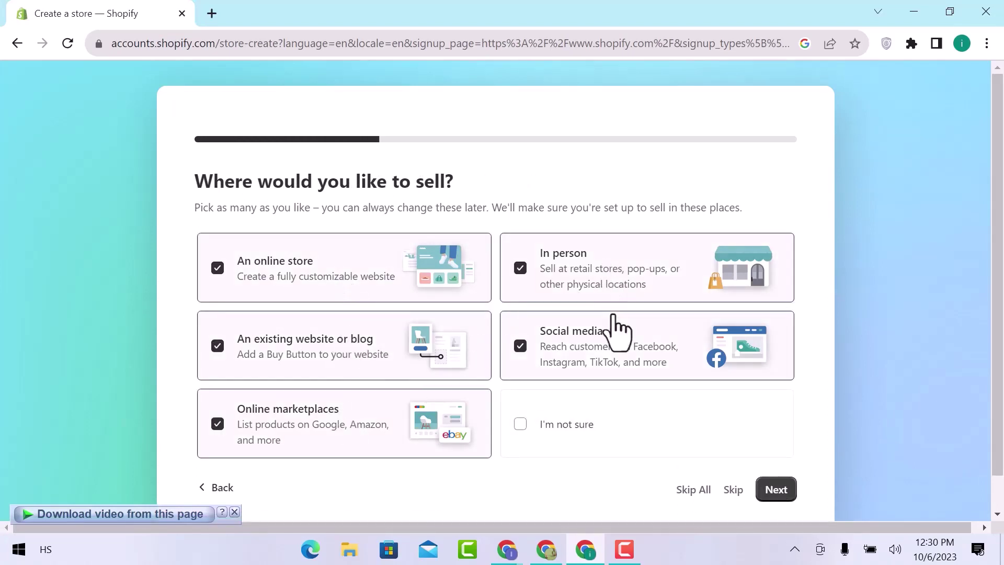
left_click(775, 495)
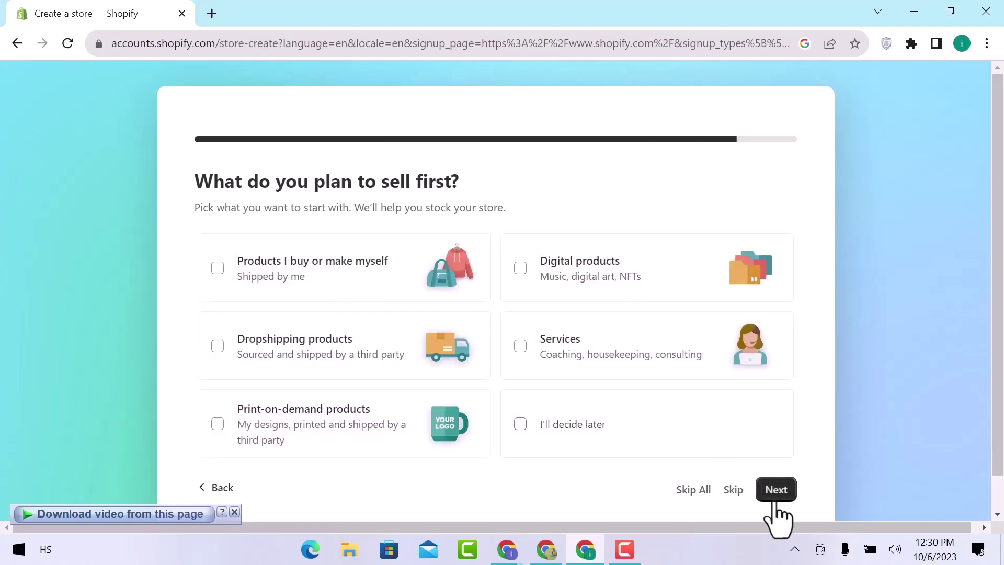
- Plan to sell own products, dropshipping, print-on-demand and services, then sign up with Google
left_click(363, 284)
left_click(372, 364)
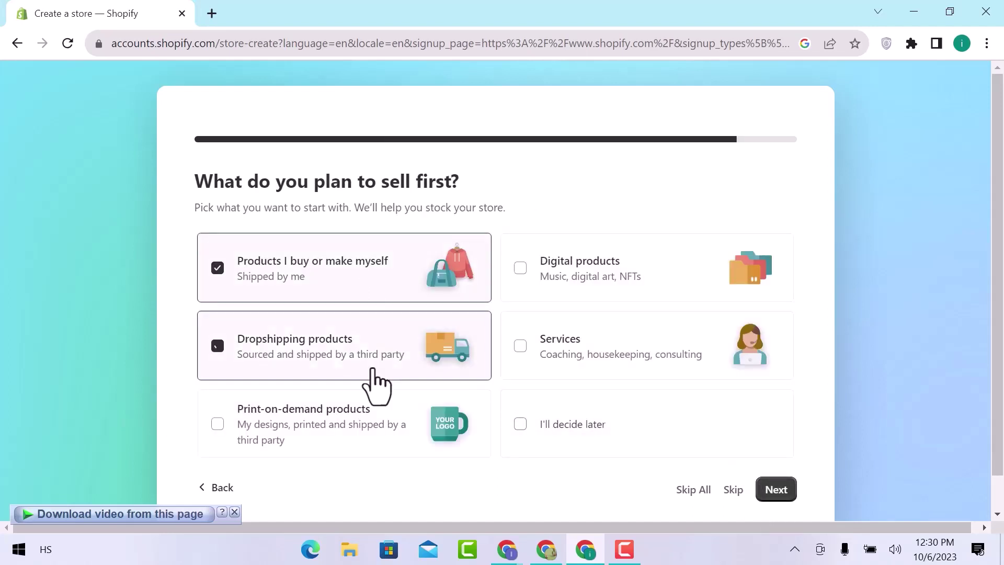
left_click(368, 424)
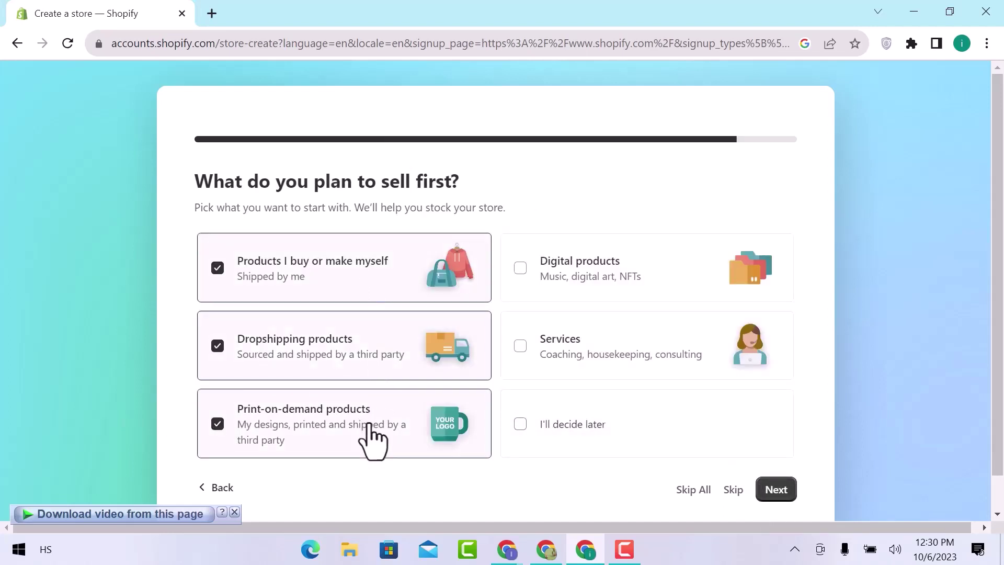
left_click(628, 357)
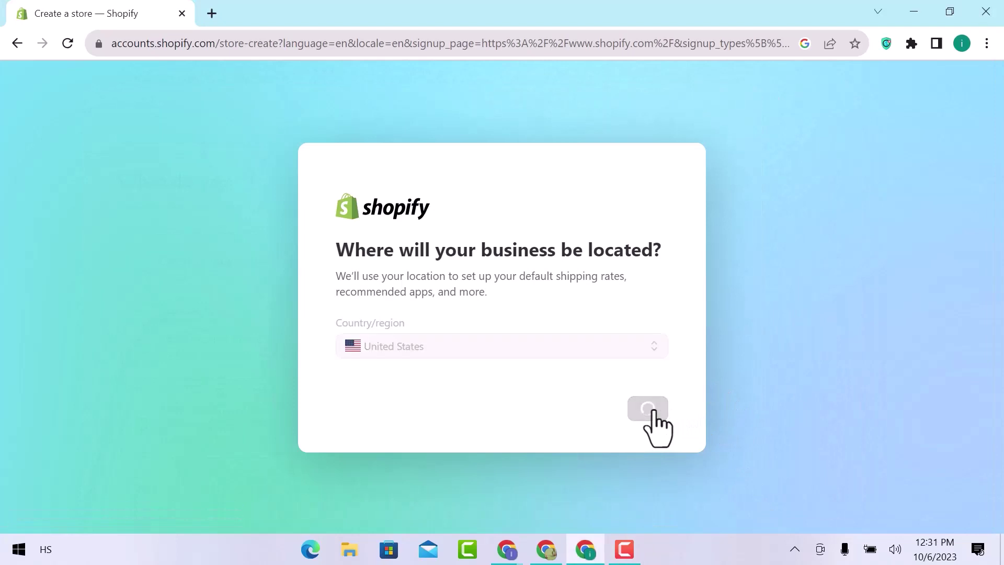
scroll(657, 426, "down", 2)
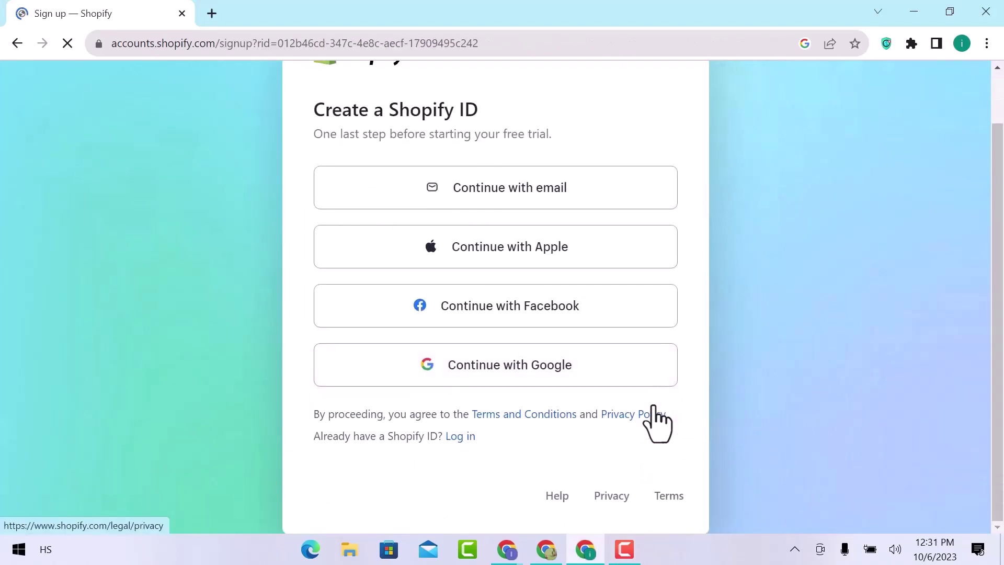
left_click(608, 366)
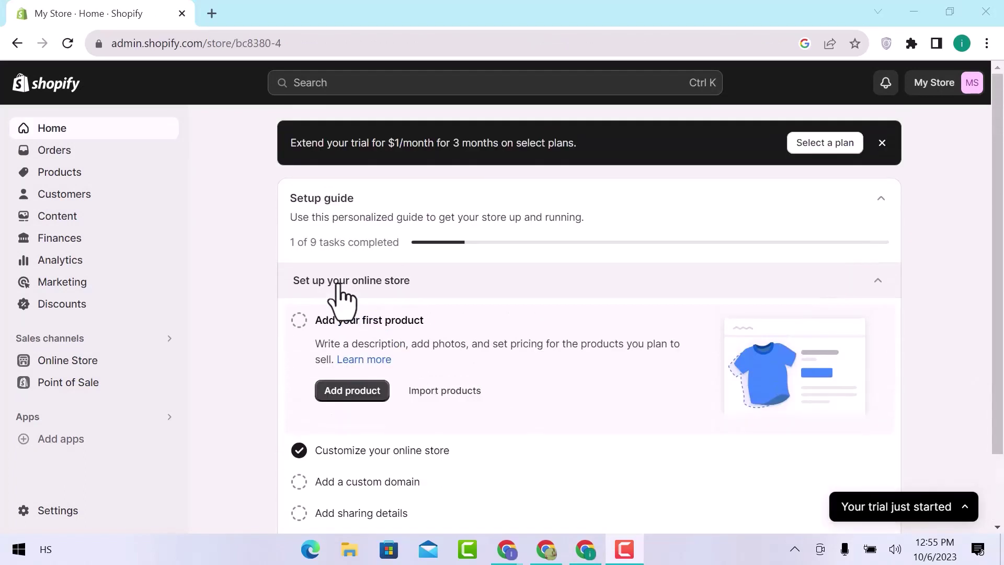
- Add the free Refresh theme from Online Store > Themes' Popular free themes list
left_click(97, 365)
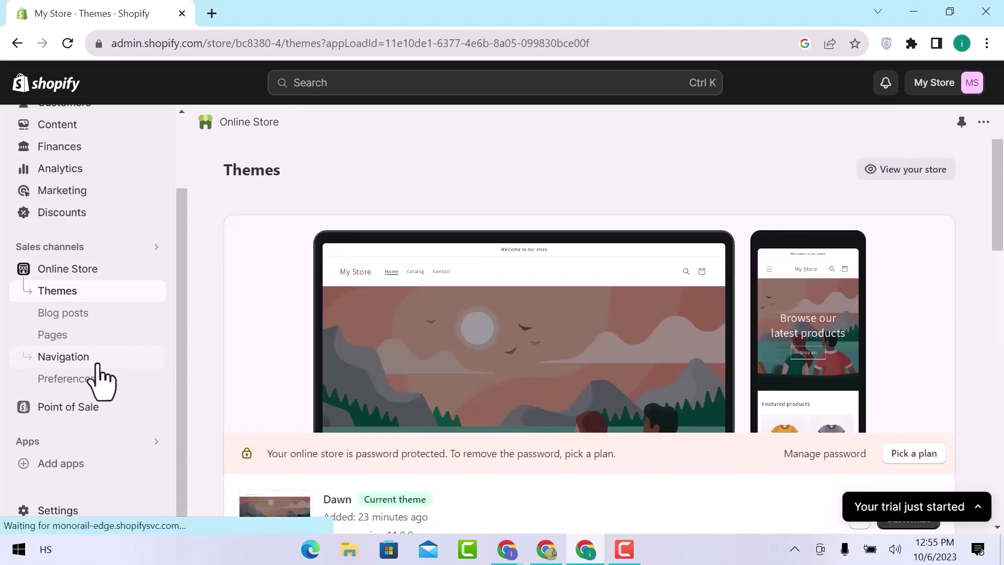
scroll(265, 398, "down", 2)
scroll(269, 399, "down", 3)
scroll(269, 400, "down", 3)
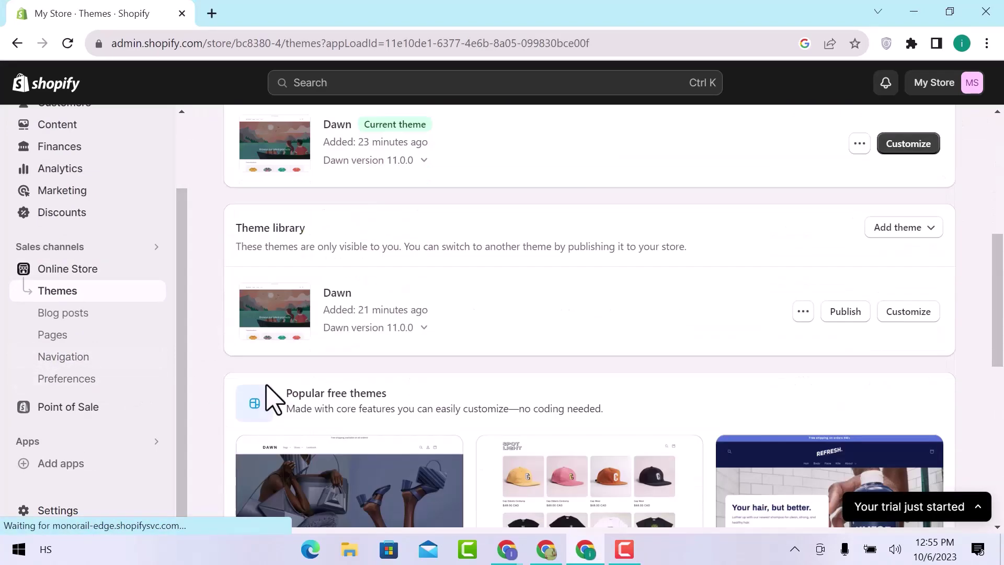
scroll(269, 399, "down", 2)
scroll(271, 400, "down", 5)
scroll(270, 400, "down", 3)
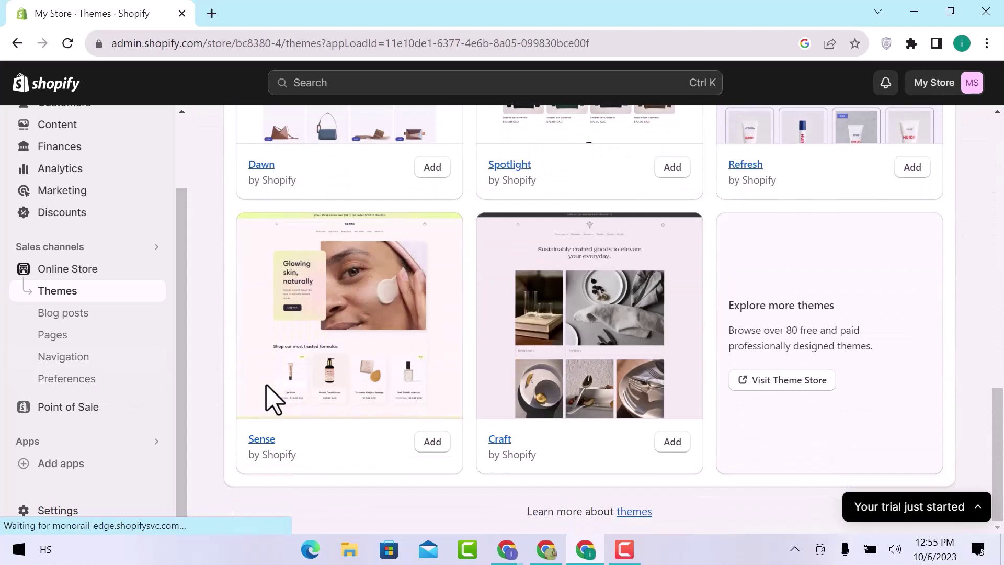
scroll(265, 398, "up", 5)
scroll(785, 426, "down", 1)
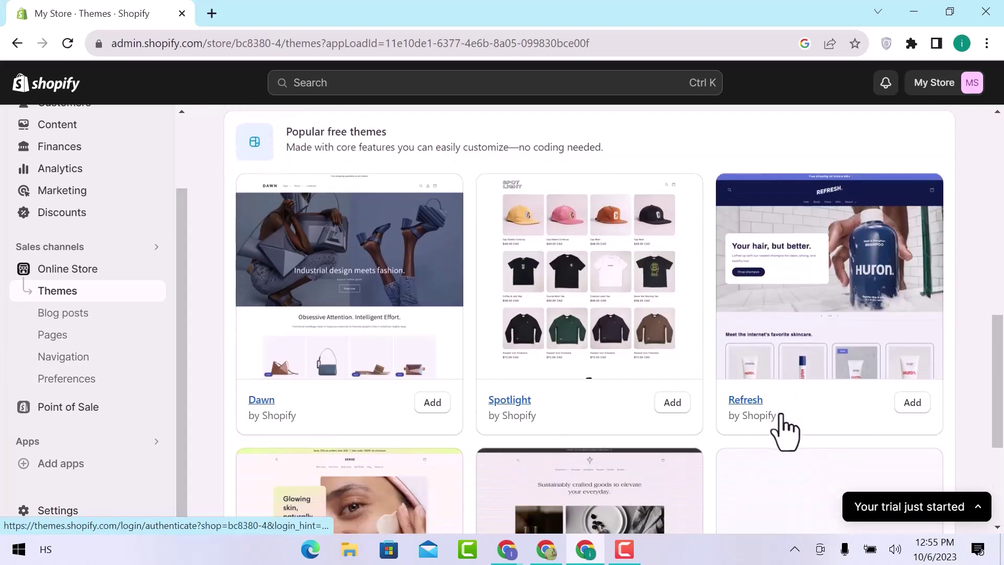
left_click(914, 403)
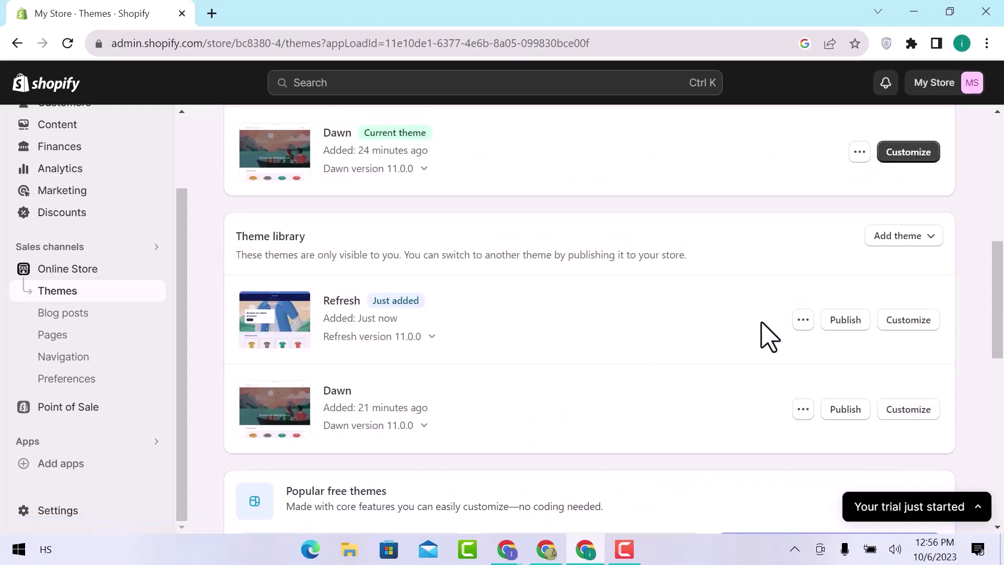
- Open the Refresh theme in the editor and look over its home page preview
left_click(895, 323)
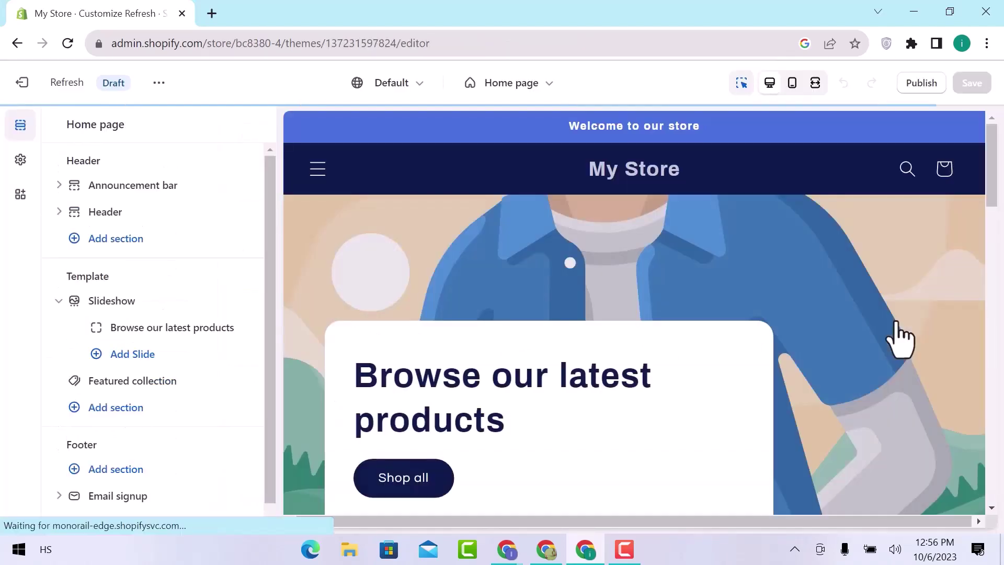
scroll(717, 325, "down", 8)
scroll(721, 323, "down", 6)
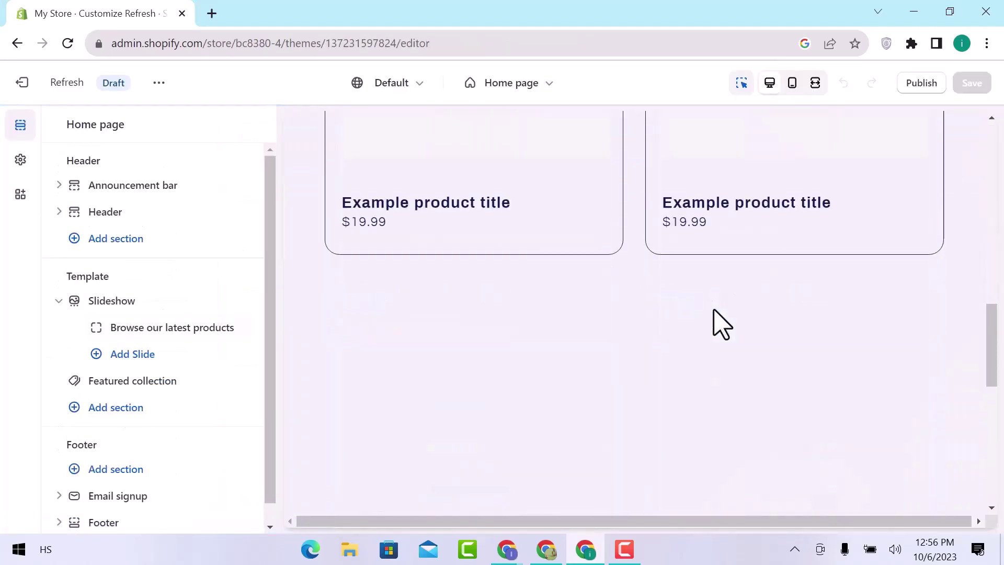
scroll(722, 323, "up", 4)
scroll(721, 323, "down", 10)
scroll(721, 323, "up", 10)
scroll(722, 323, "up", 3)
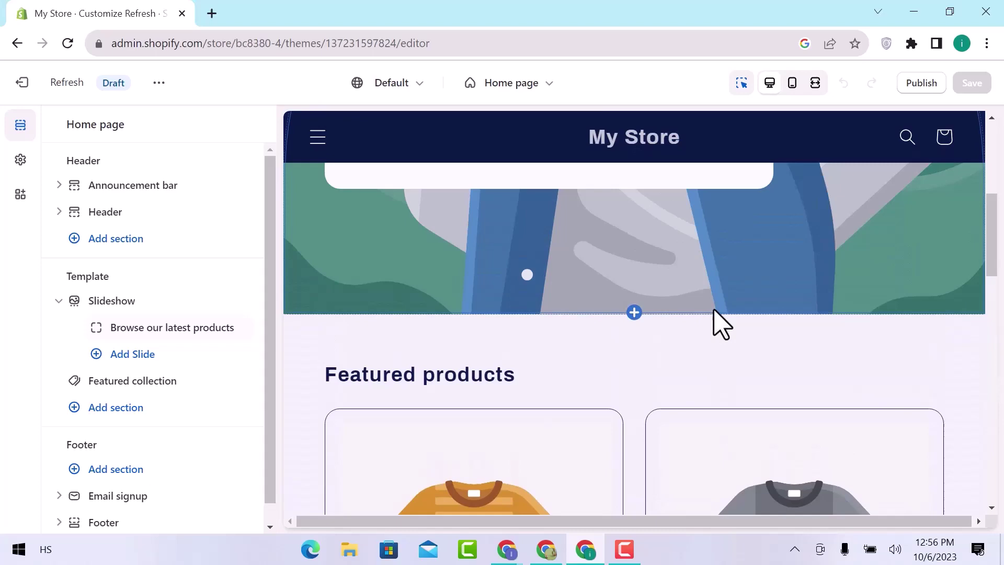
scroll(721, 323, "up", 5)
- Delete the announcement bar section above the header
left_click(709, 166)
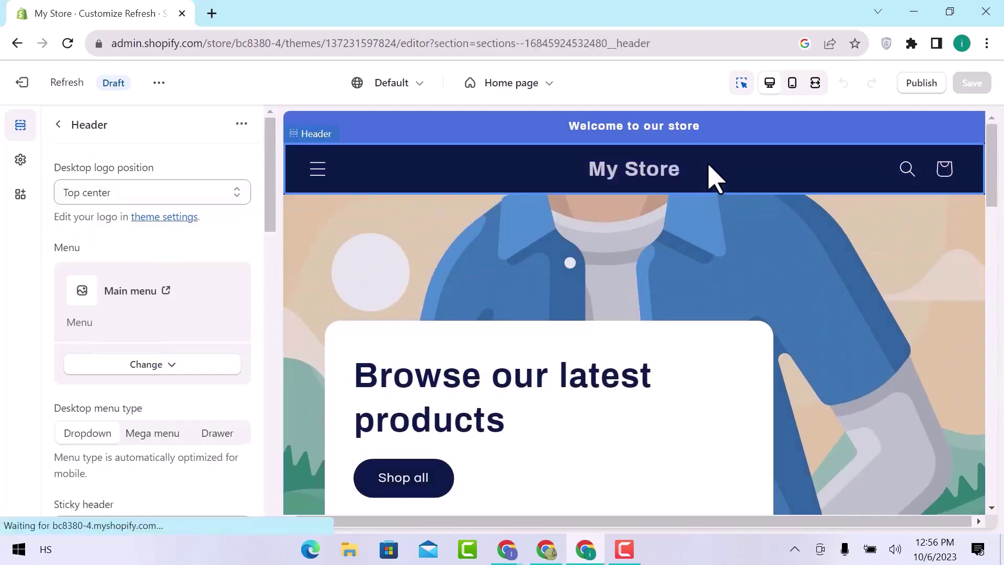
left_click(702, 135)
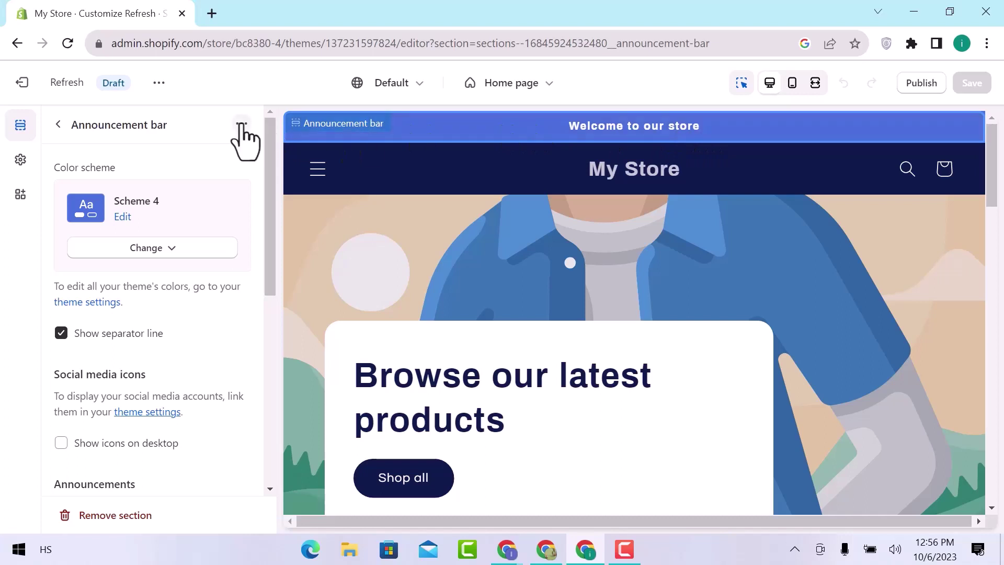
left_click(110, 515)
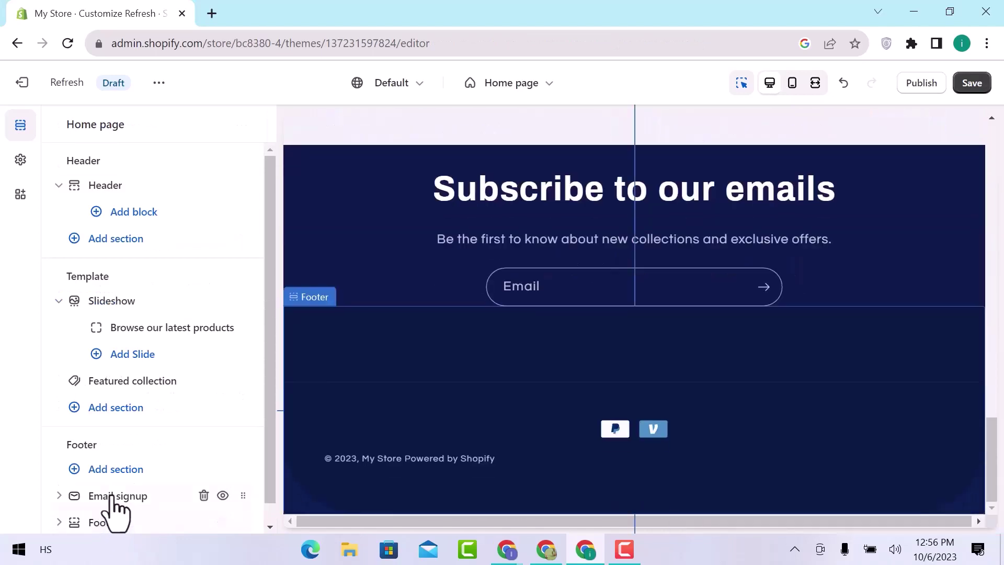
scroll(553, 336, "up", 10)
scroll(553, 336, "up", 3)
scroll(553, 336, "up", 5)
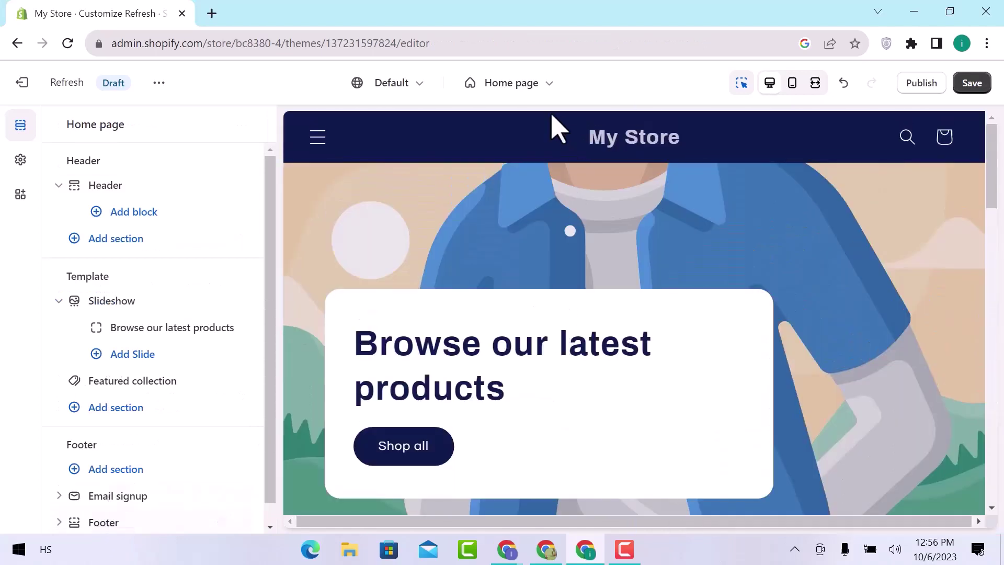
left_click(105, 191)
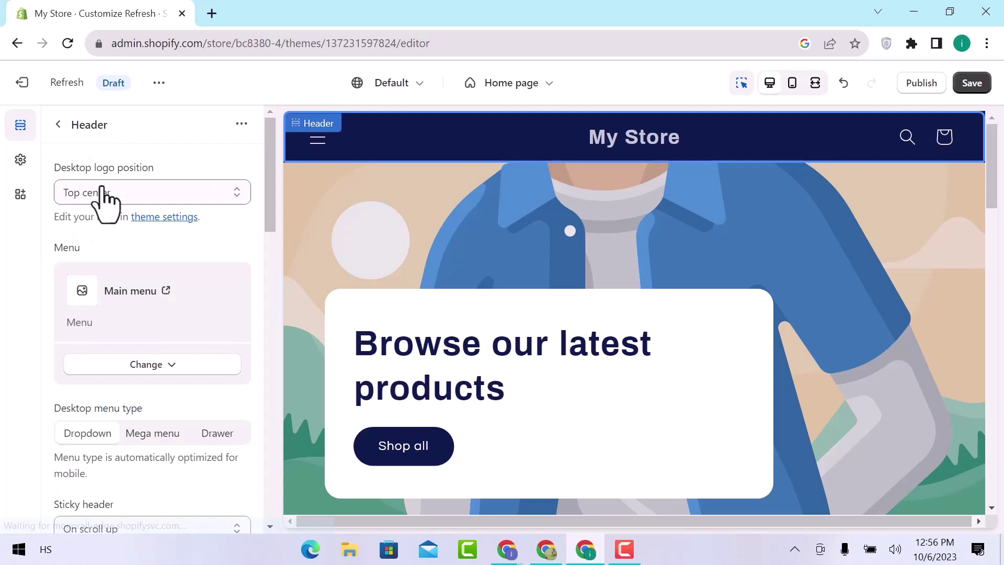
left_click(161, 198)
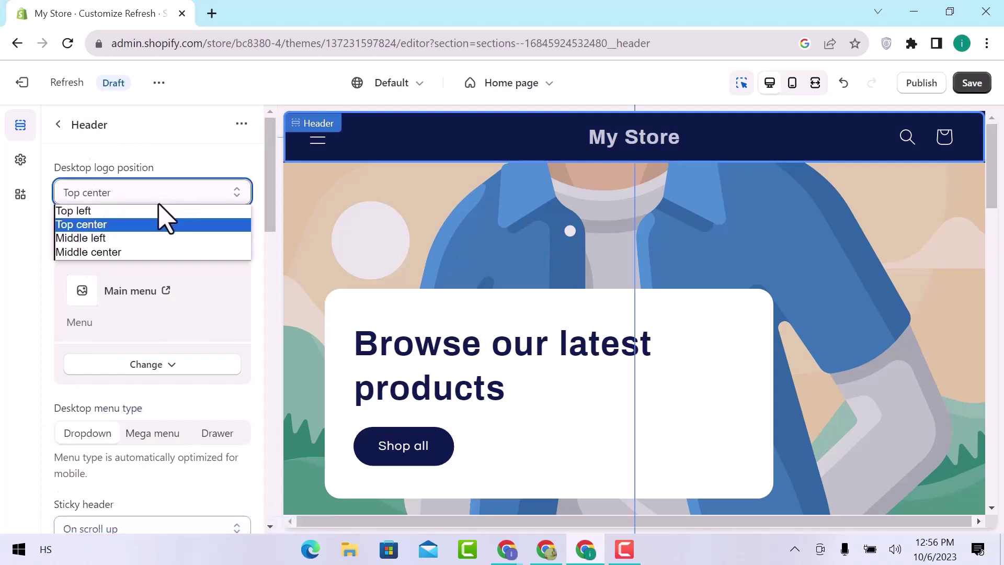
left_click(159, 224)
left_click(152, 366)
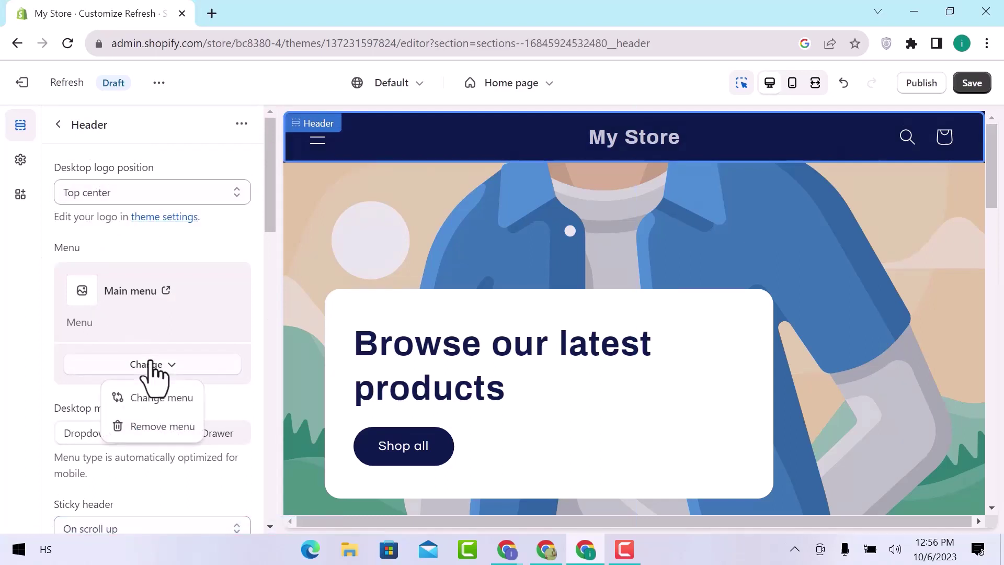
scroll(157, 406, "down", 3)
scroll(160, 410, "down", 5)
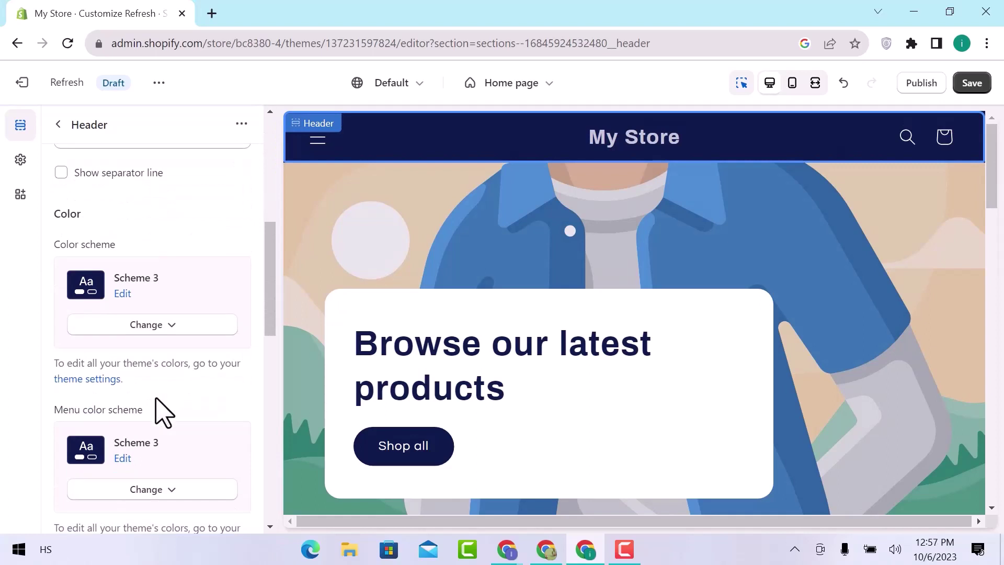
left_click(149, 325)
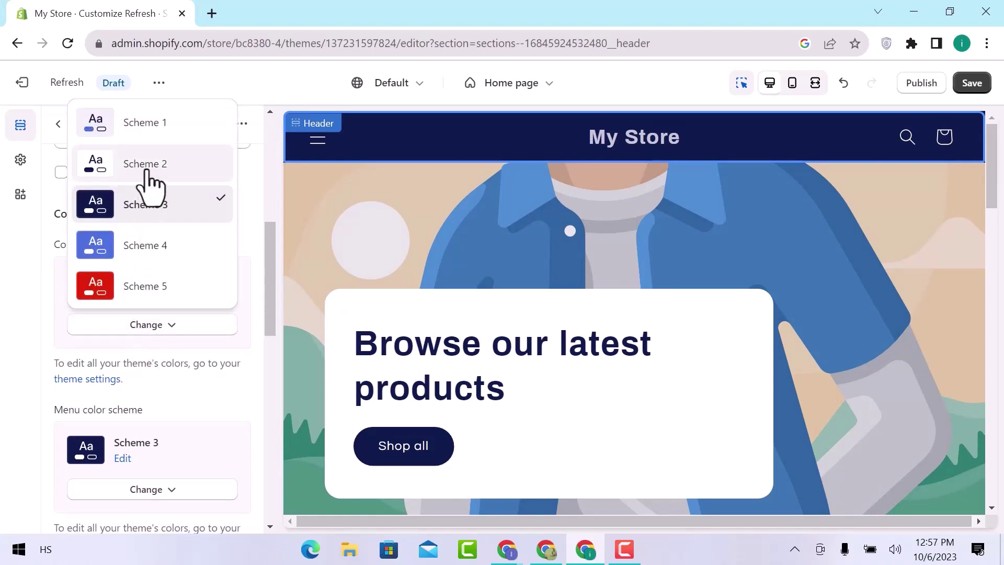
left_click(166, 328)
scroll(169, 340, "down", 3)
scroll(168, 347, "down", 4)
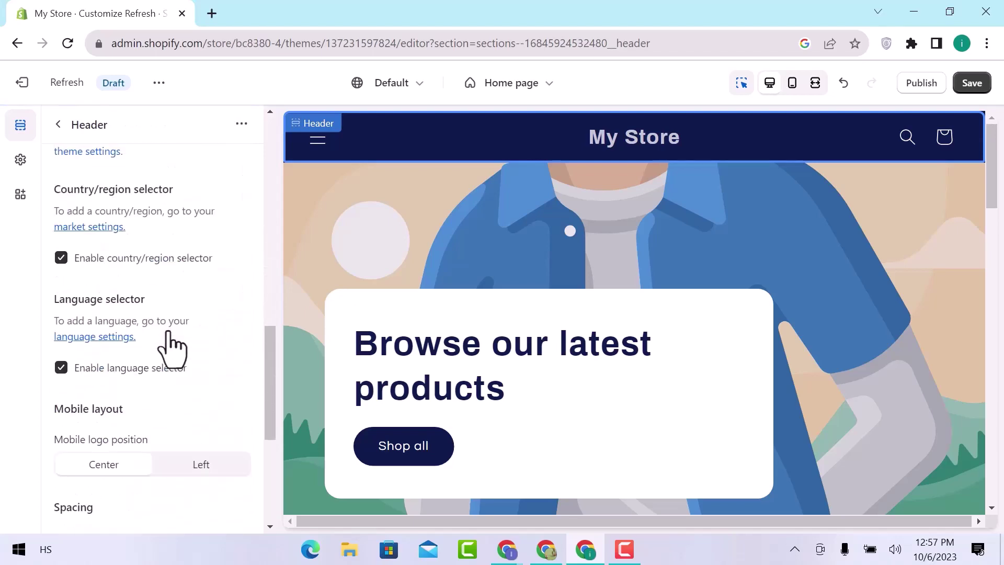
scroll(168, 345, "up", 9)
left_click(58, 125)
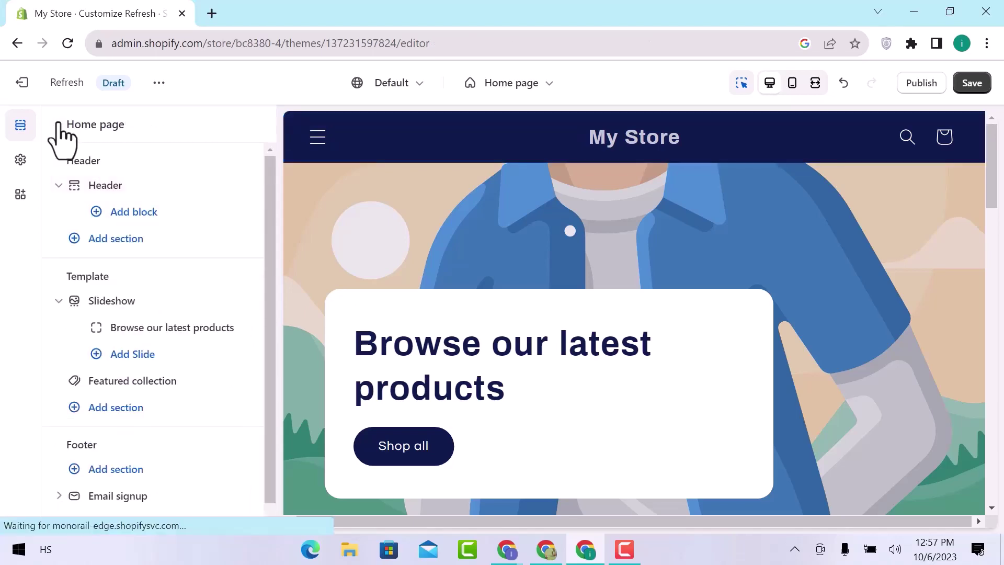
- Give the 'Browse our latest products' slide the Shop Local 'welcome-to-my-business' shopkeeper photo
left_click(157, 328)
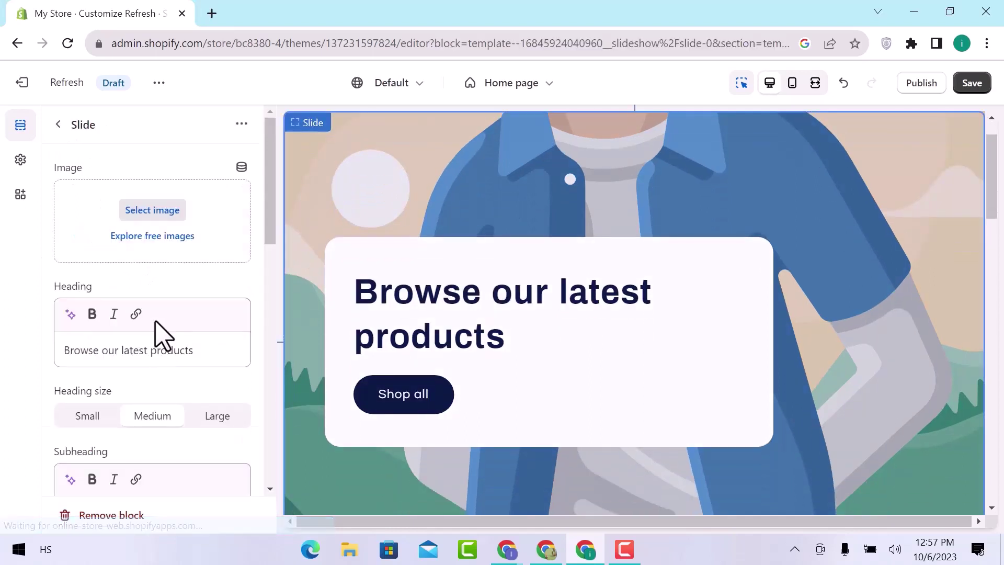
left_click(175, 236)
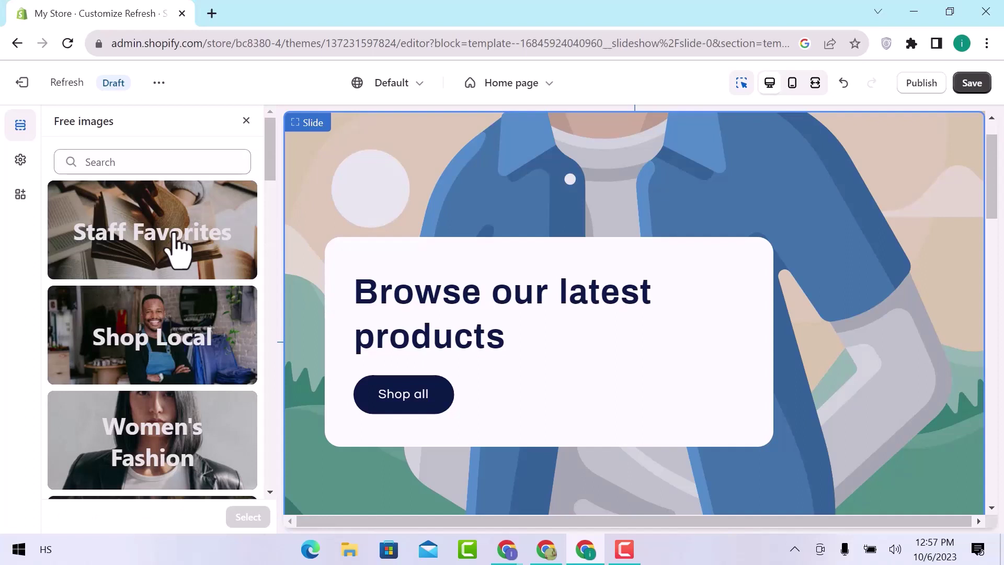
left_click(186, 338)
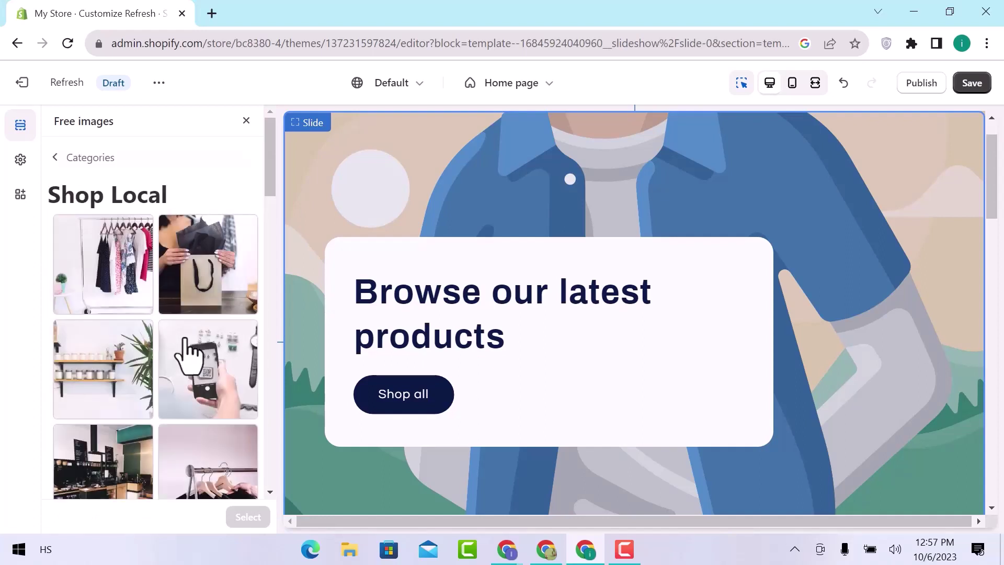
scroll(188, 377, "down", 3)
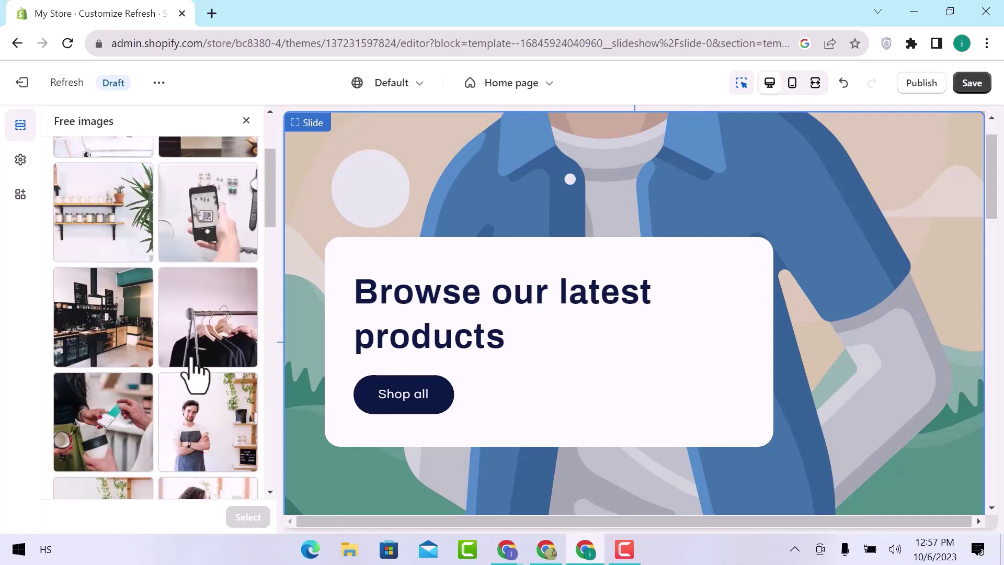
left_click(189, 449)
left_click(250, 520)
scroll(196, 428, "down", 3)
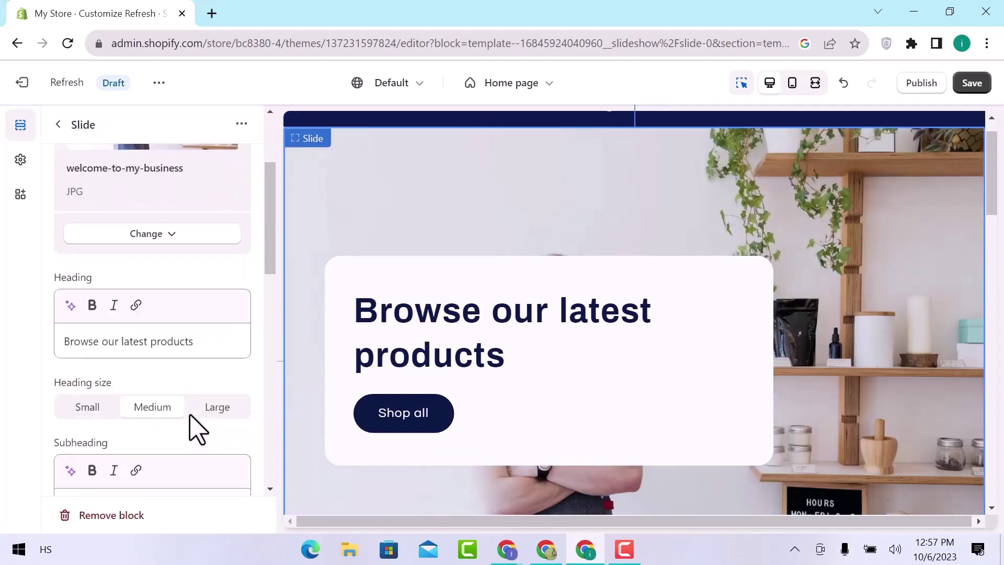
left_click(175, 341)
- Make the first slide's heading text bold
left_click_drag(203, 341, 64, 341)
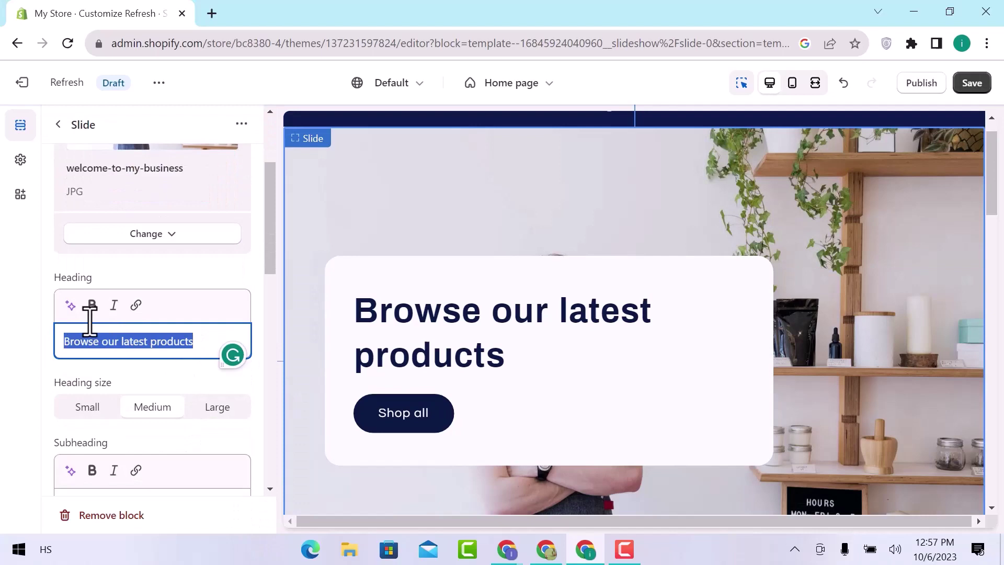
left_click(92, 305)
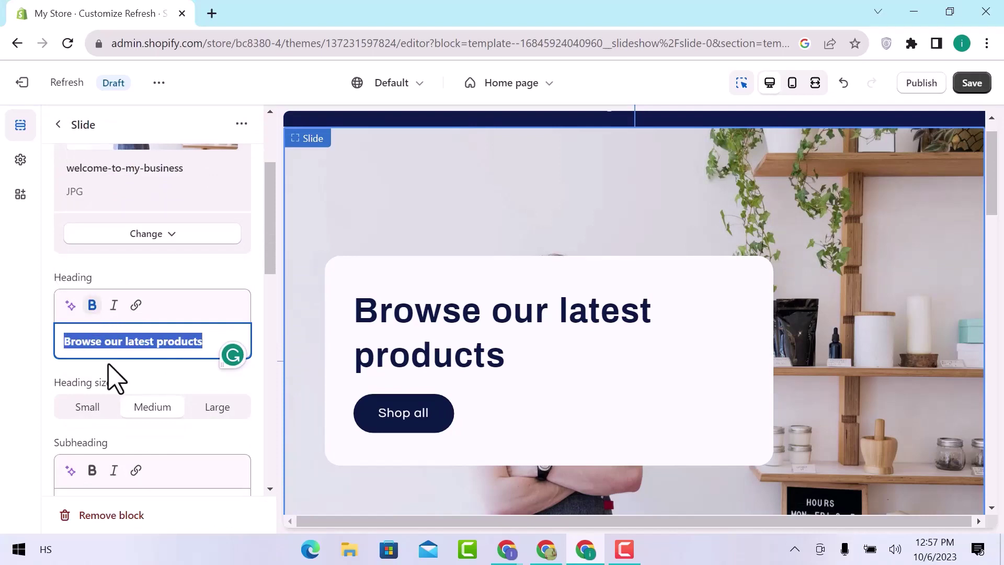
scroll(110, 377, "down", 3)
scroll(115, 357, "down", 2)
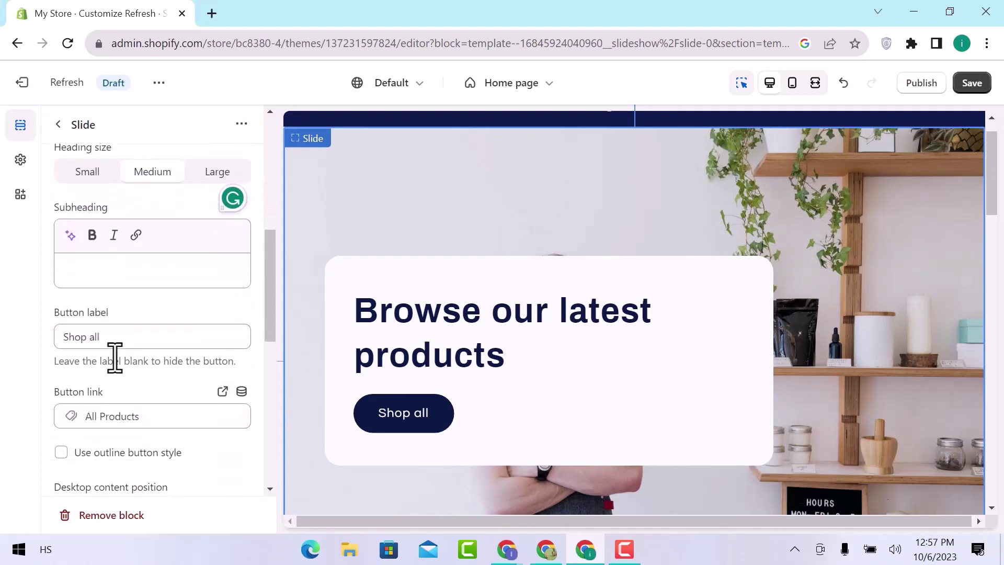
- Change the first slide's button label from 'Shop all' to CLICK HERE
left_click_drag(102, 337, 57, 338)
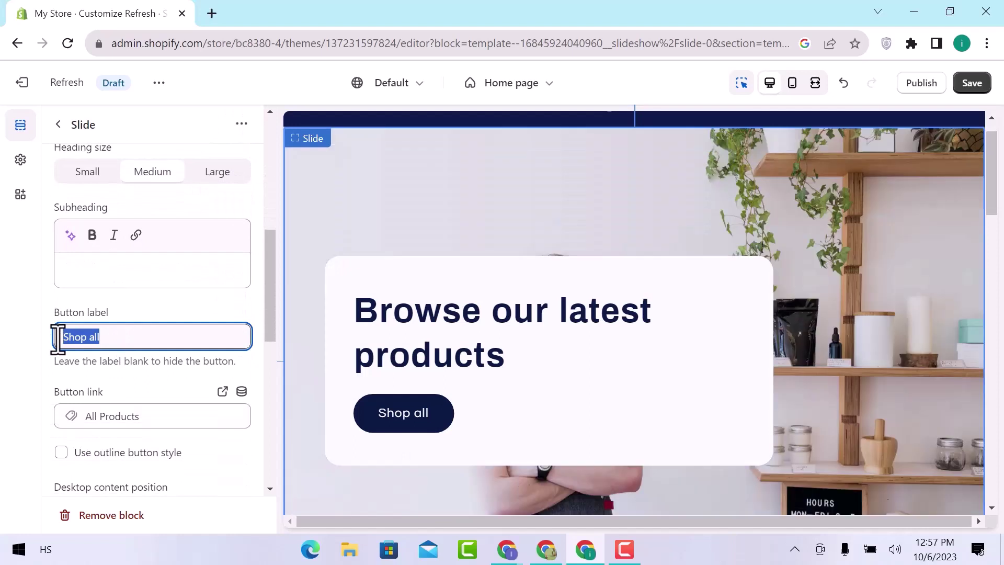
type("CLICK HERE")
scroll(57, 339, "down", 5)
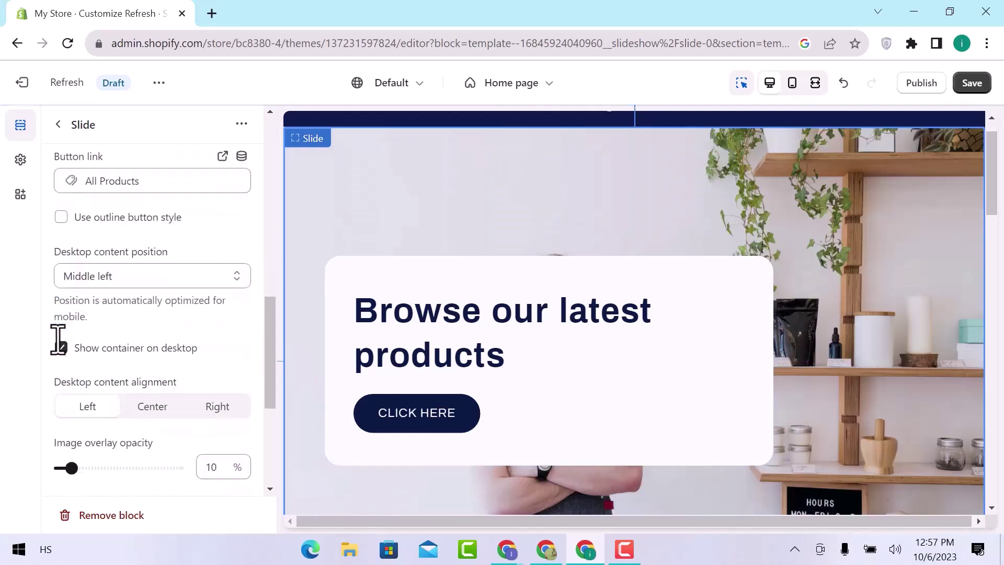
scroll(57, 339, "down", 5)
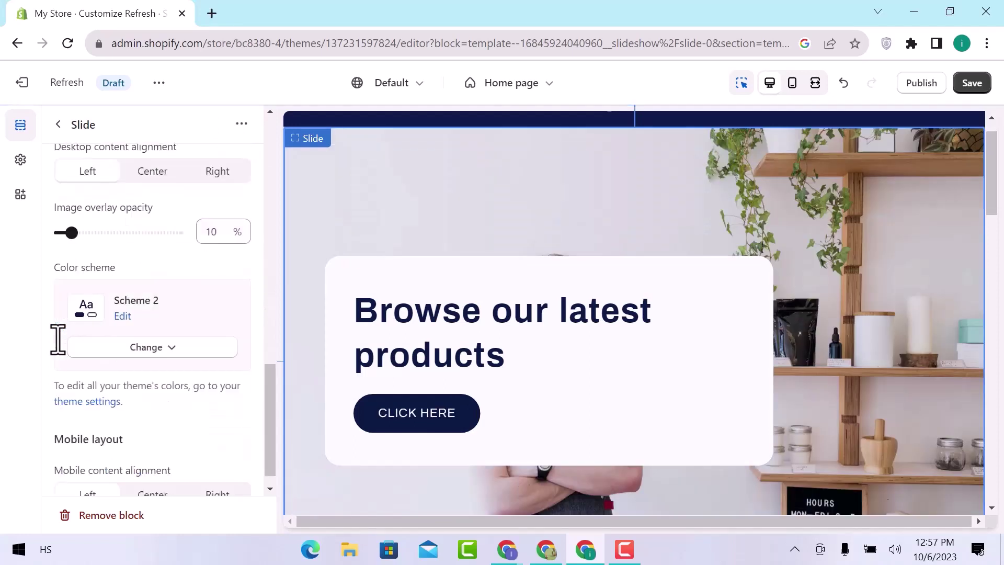
scroll(58, 339, "down", 1)
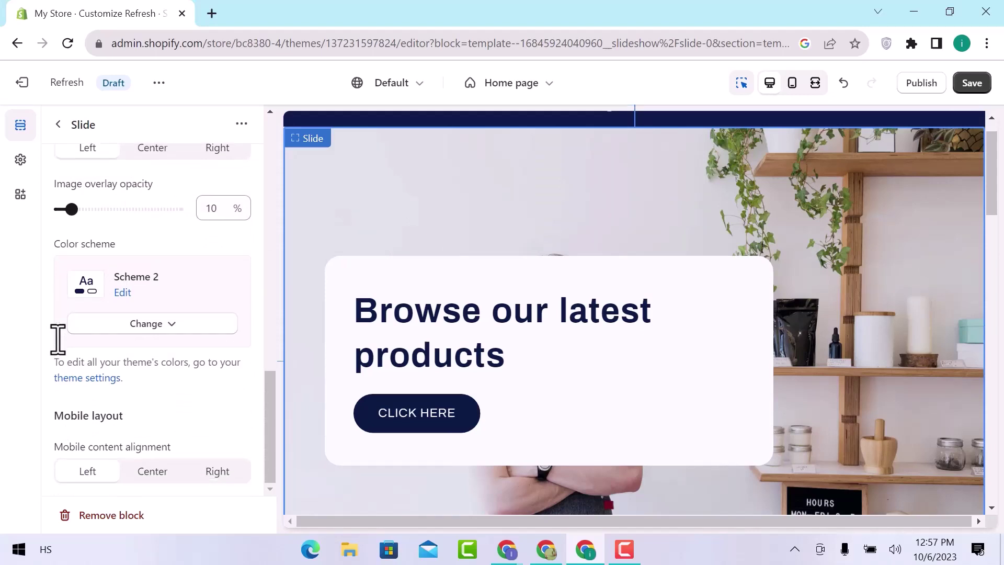
scroll(58, 339, "up", 5)
scroll(57, 339, "up", 5)
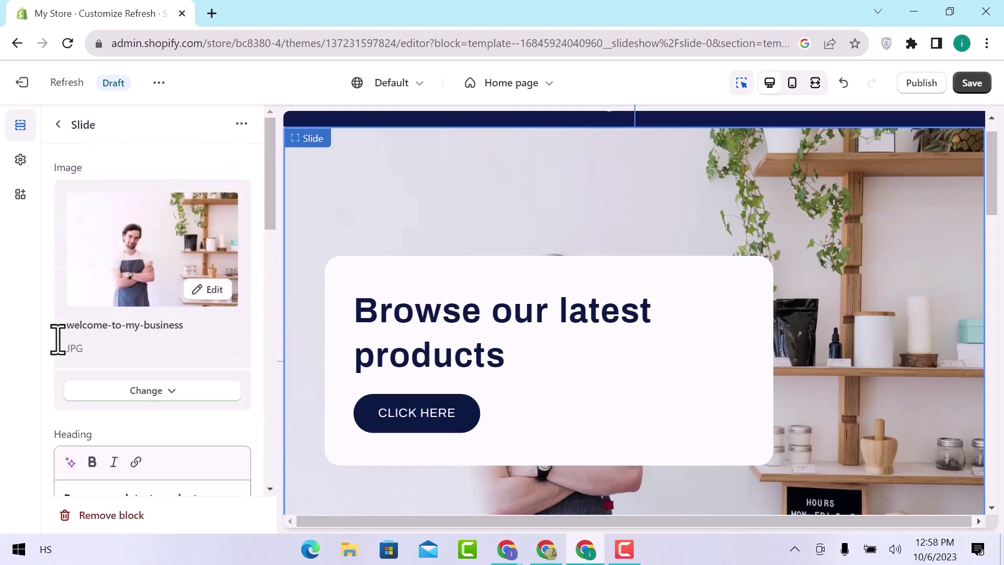
- Add a second Slideshow section to the home page
left_click(59, 126)
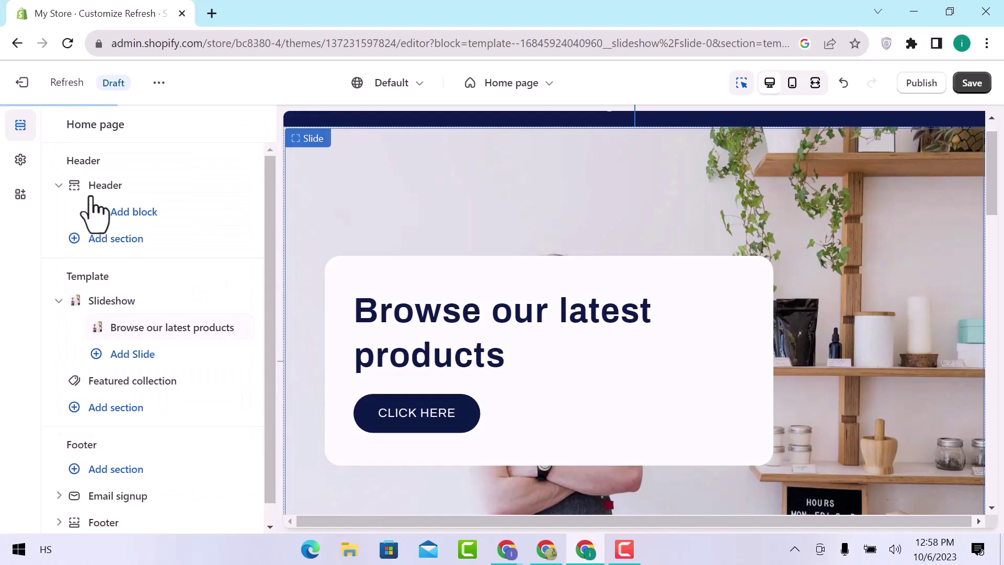
left_click(112, 388)
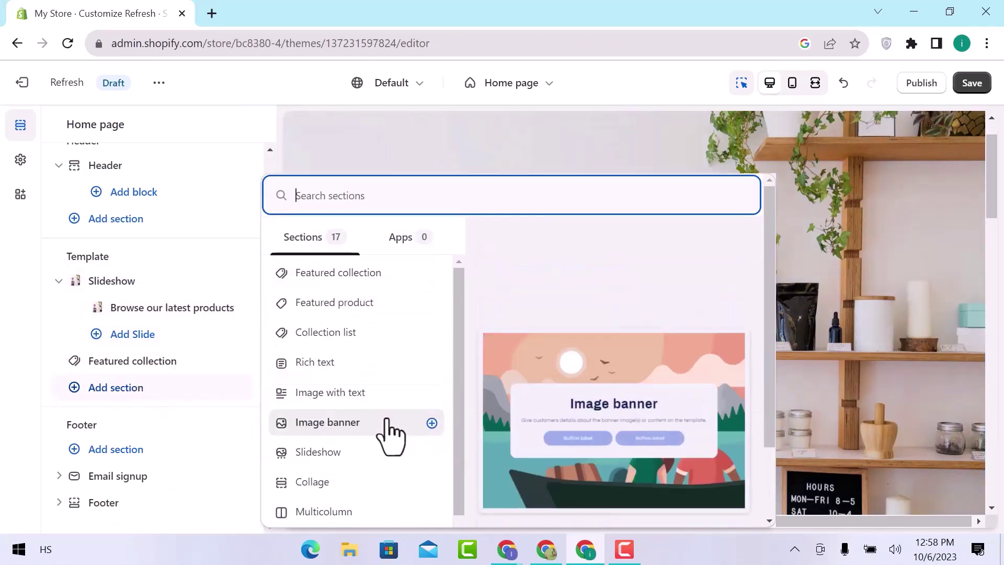
scroll(387, 421, "down", 1)
scroll(389, 433, "down", 2)
left_click(346, 313)
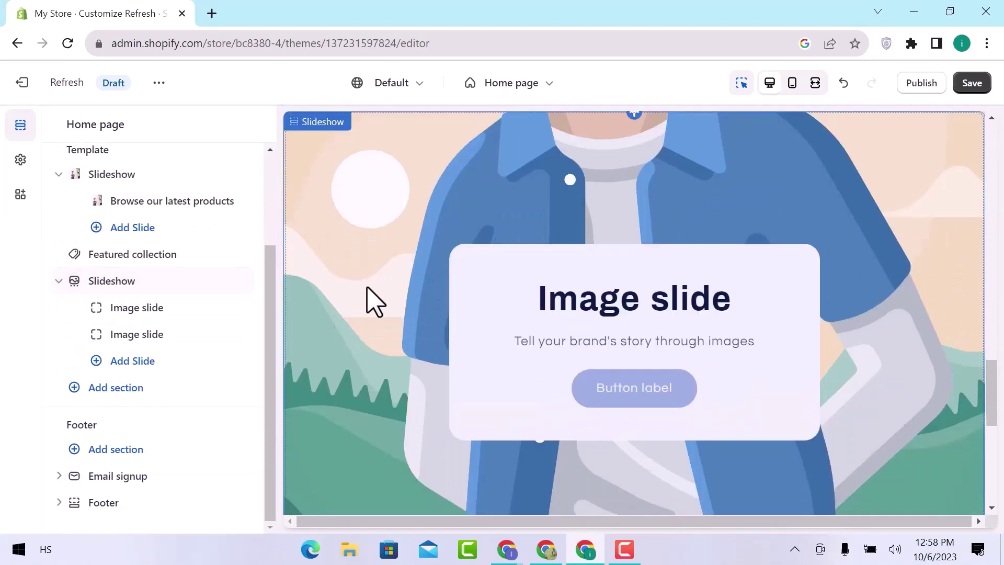
- Set the new slide's image to the Shop Local 'retail-shopping-package' photo
left_click(379, 287)
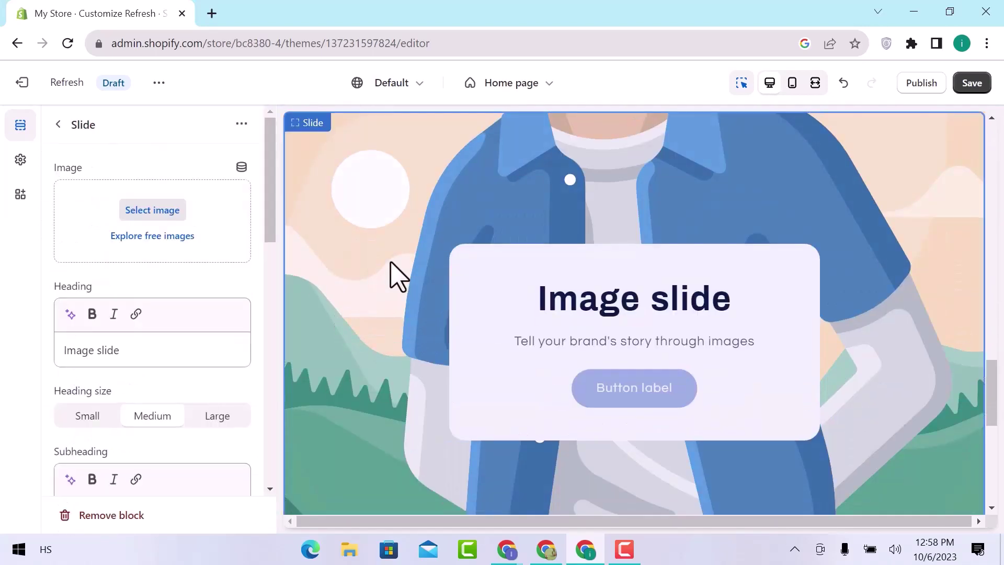
left_click(149, 236)
left_click(160, 319)
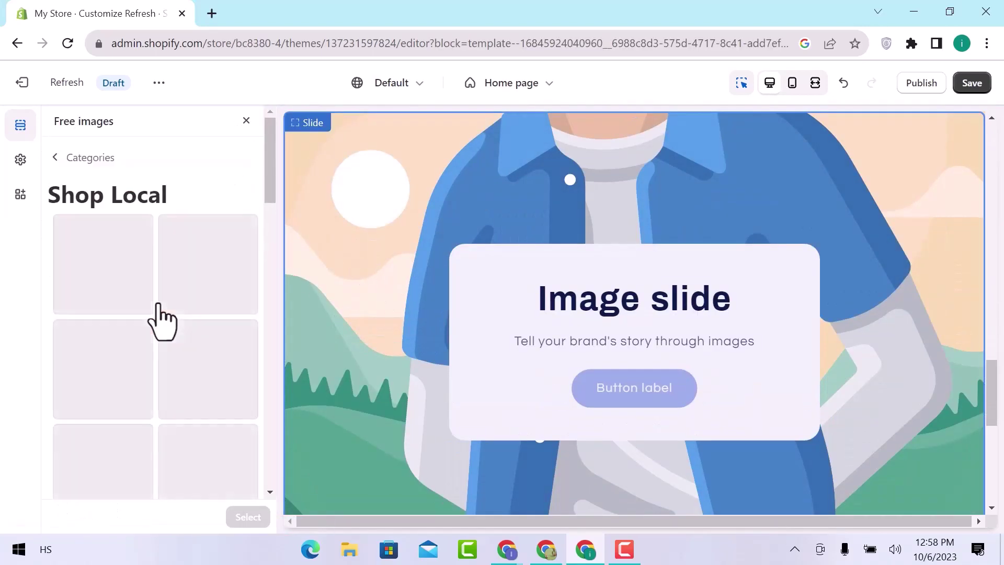
left_click(191, 285)
left_click(248, 517)
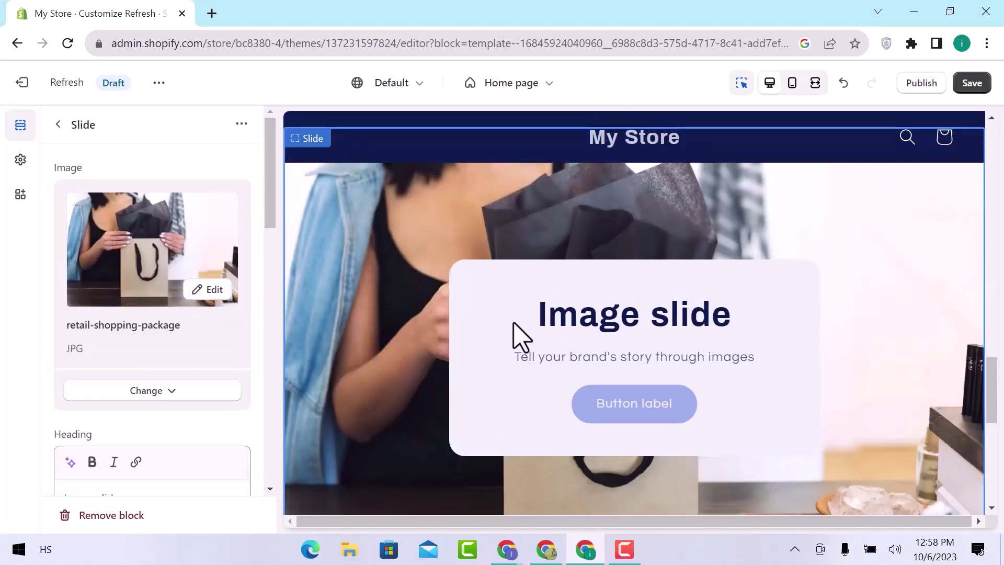
scroll(185, 368, "down", 4)
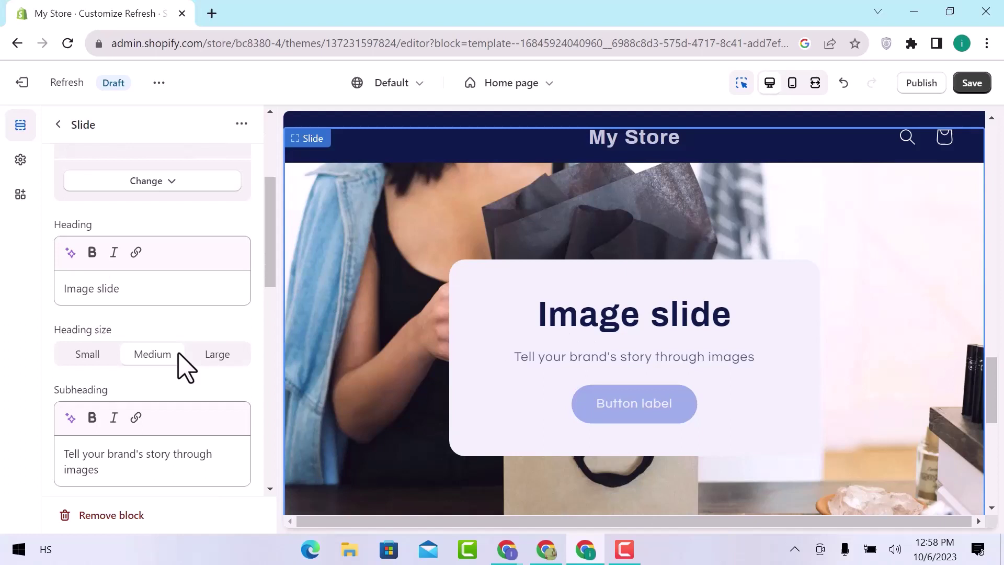
- Replace the 'Image slide' heading with the AI rephrase 'Merchant Instructions: Slide of an image'
scroll(186, 368, "down", 1)
left_click(137, 261)
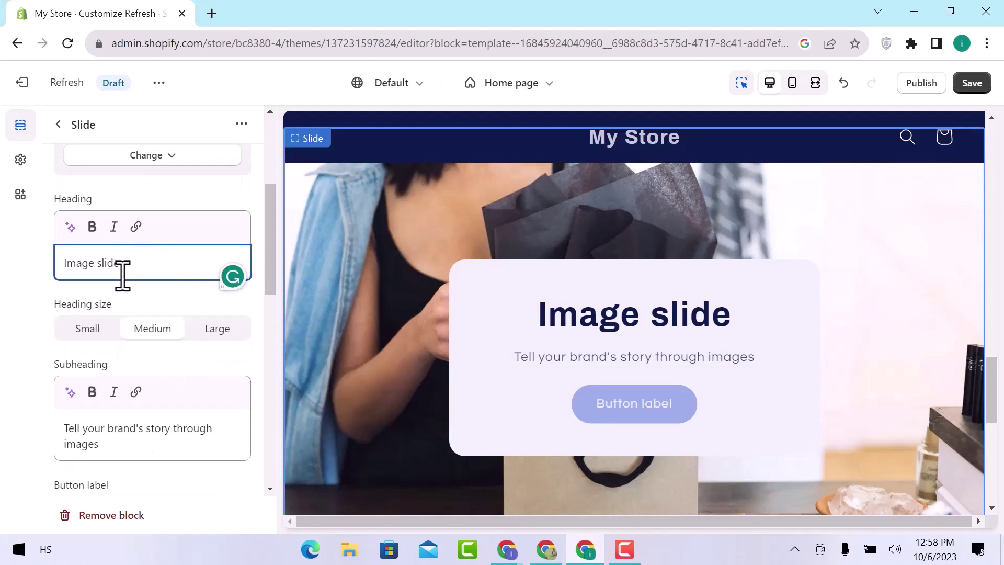
left_click_drag(122, 274, 82, 231)
left_click(70, 226)
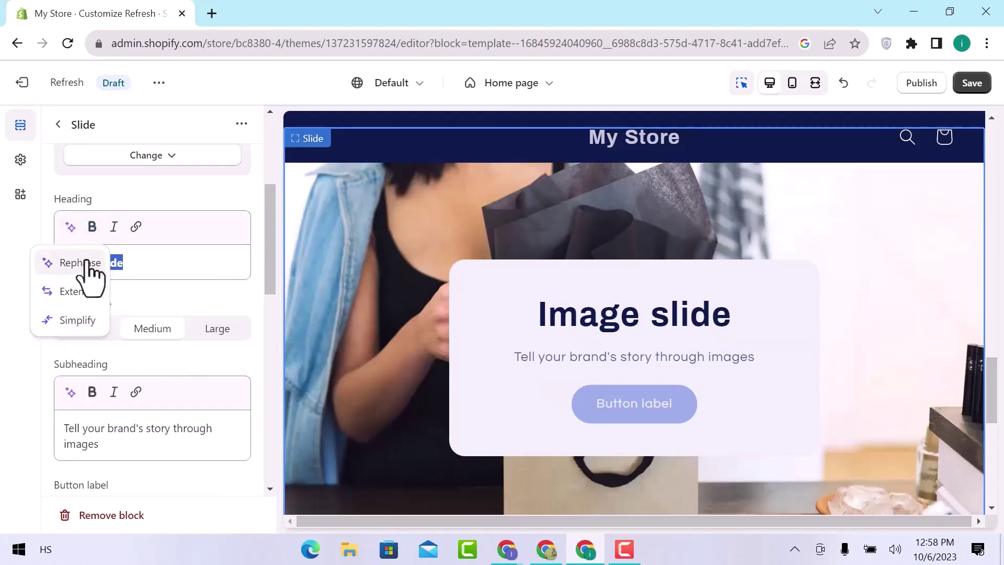
left_click(86, 261)
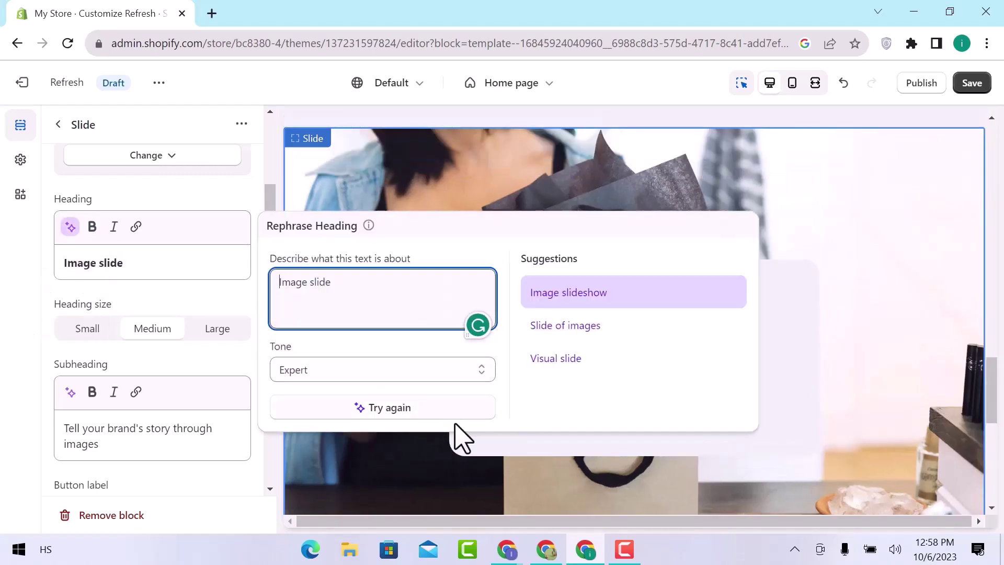
left_click(443, 410)
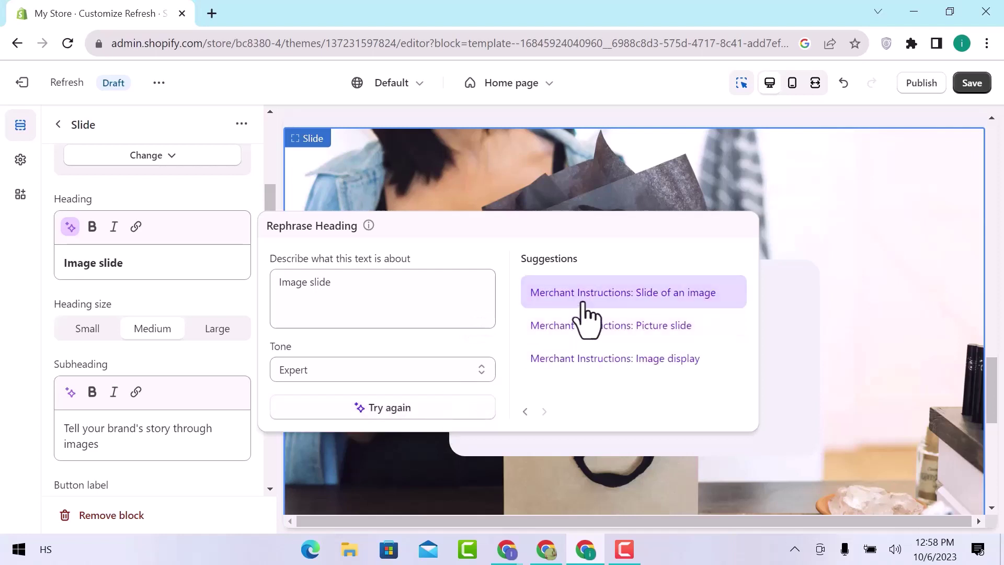
left_click(585, 292)
- Relabel the second slide's button EXPLORE MORE and point it to Blogs > News
scroll(155, 400, "down", 1)
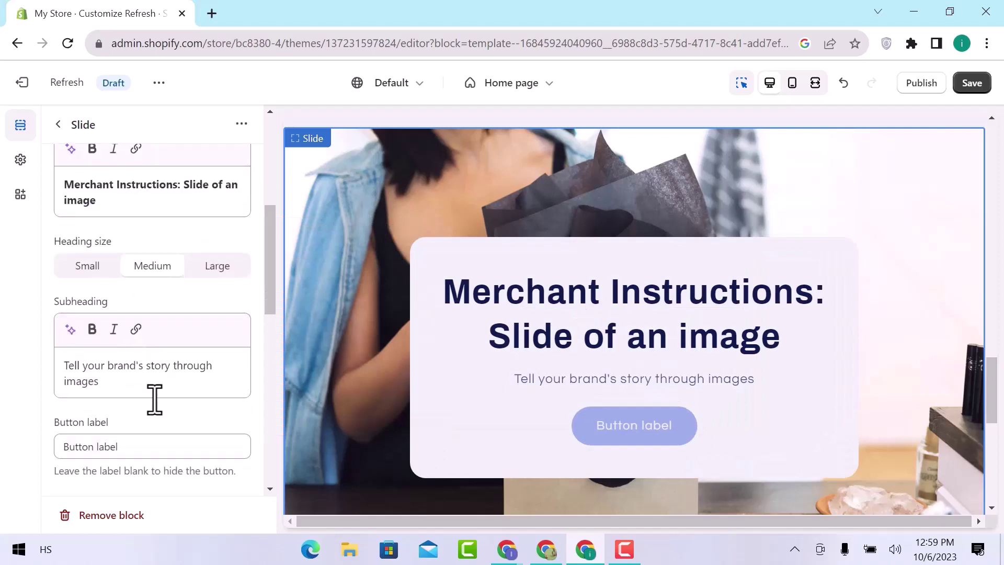
left_click(151, 381)
scroll(131, 313, "down", 3)
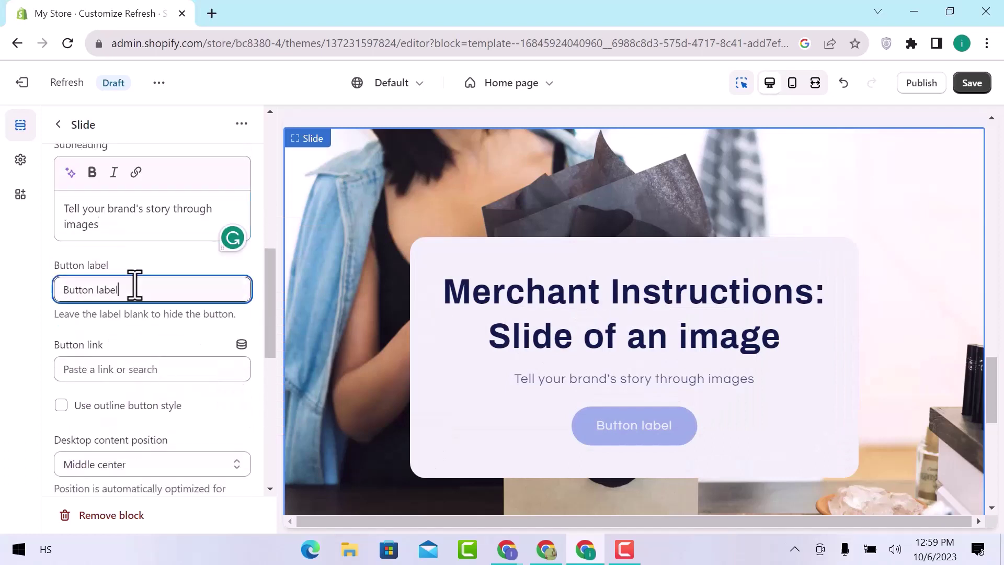
left_click_drag(134, 290, 49, 295)
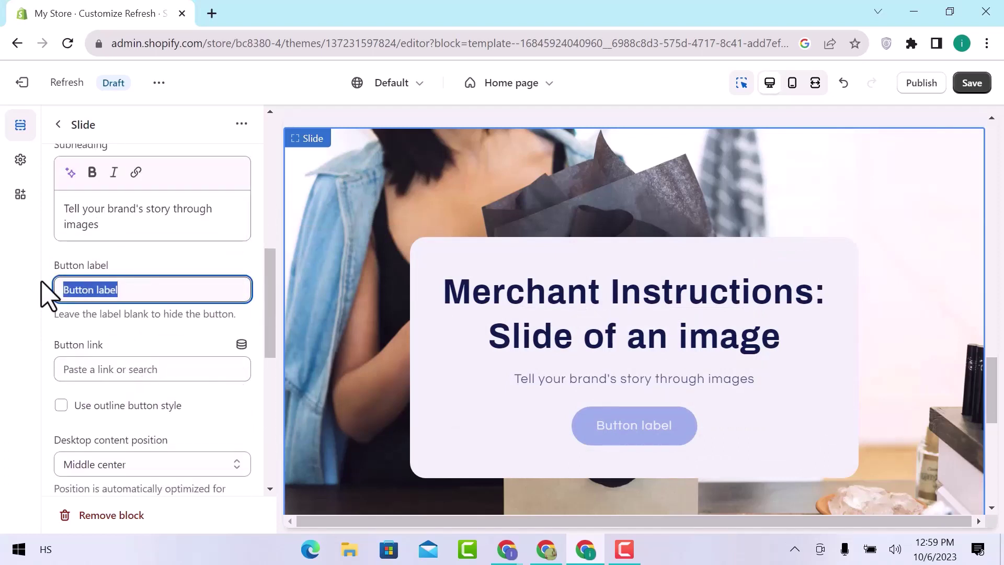
type("e")
type("EXPLORE MORE")
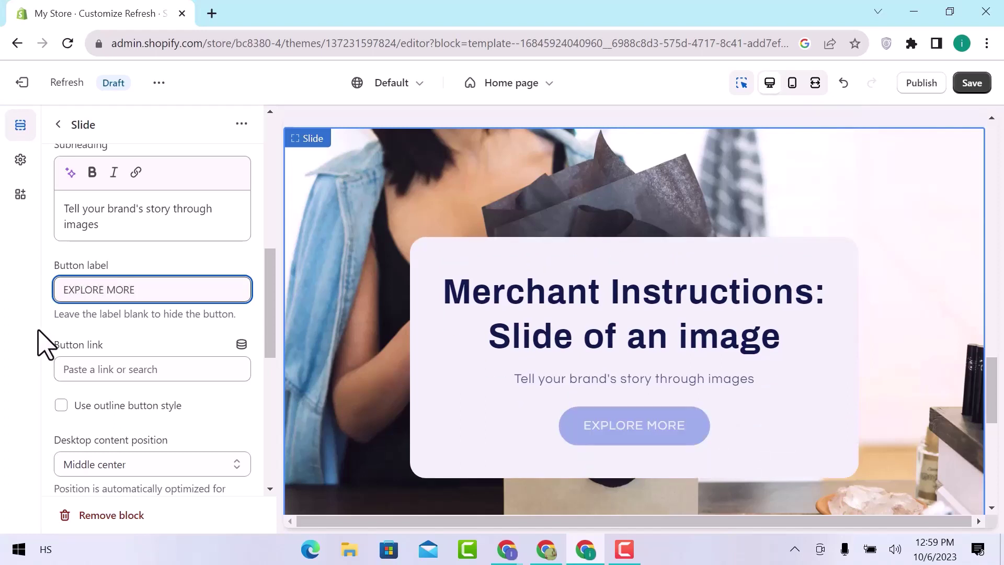
left_click(125, 368)
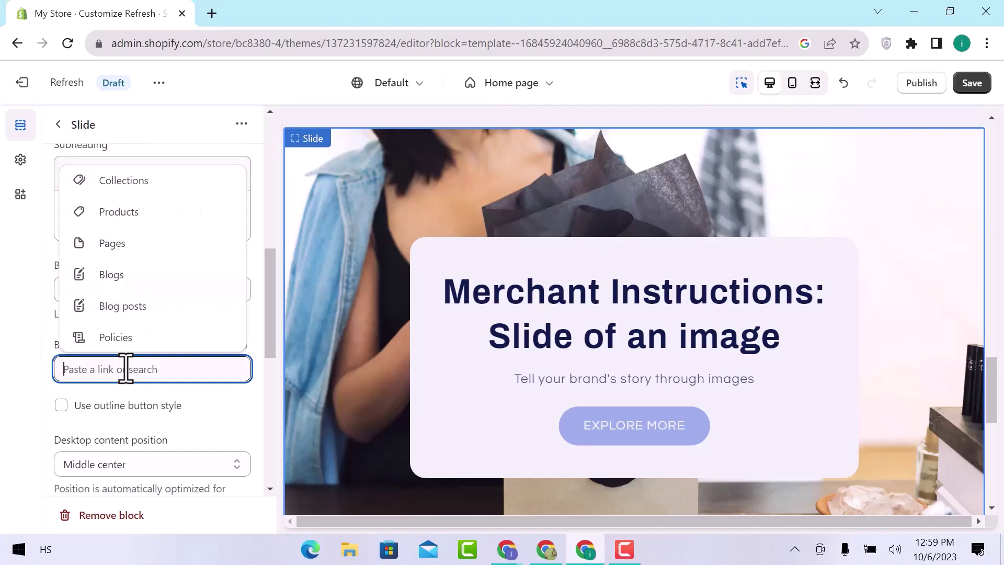
left_click(112, 286)
left_click(123, 335)
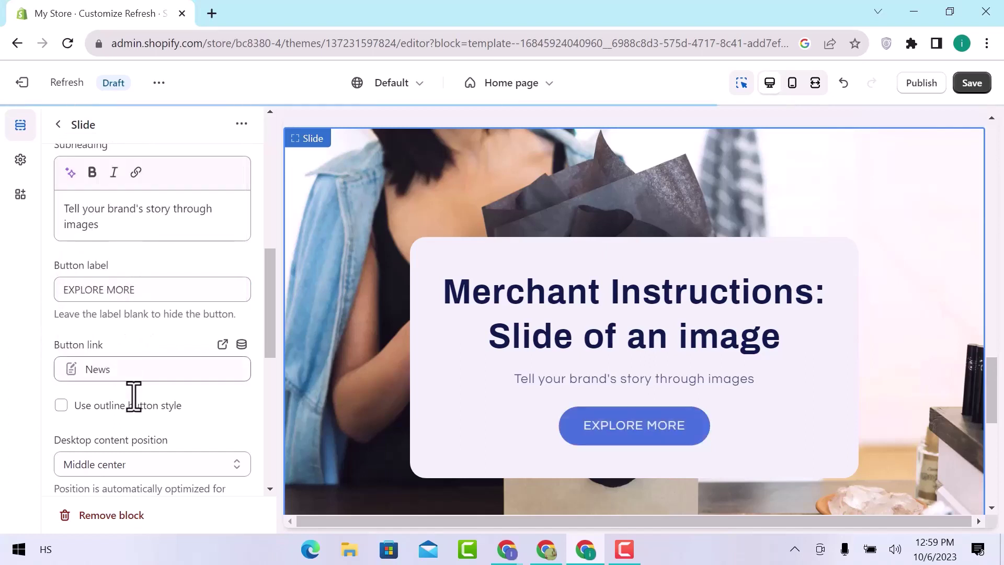
- Glance through the Email signup section, Theme settings and the empty App embeds list
left_click(58, 124)
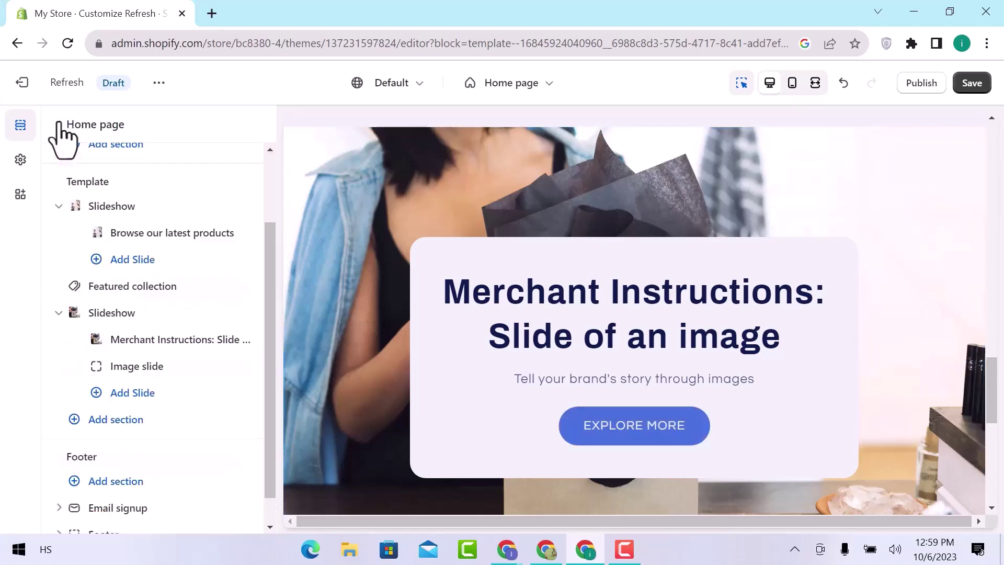
scroll(177, 384, "down", 2)
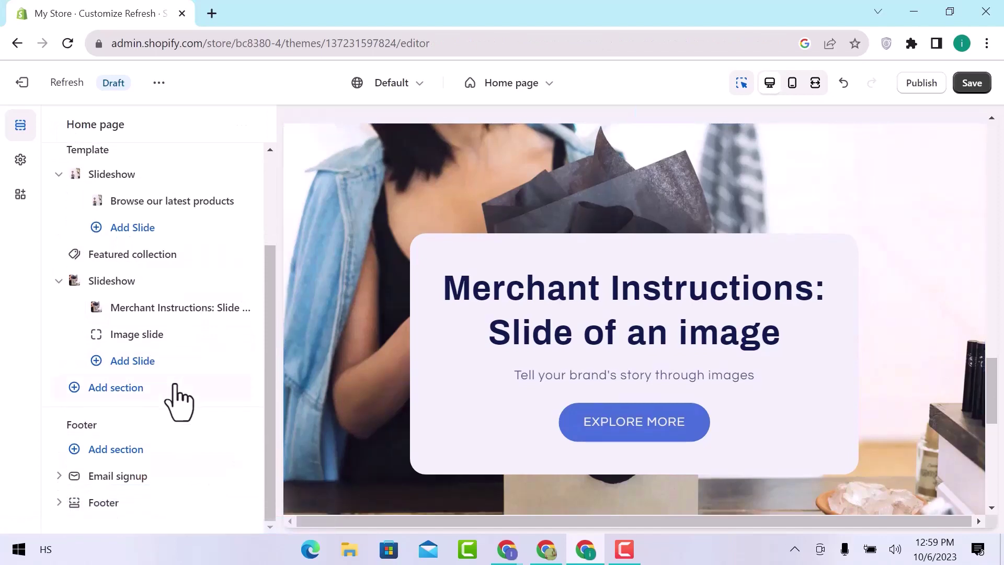
left_click(132, 478)
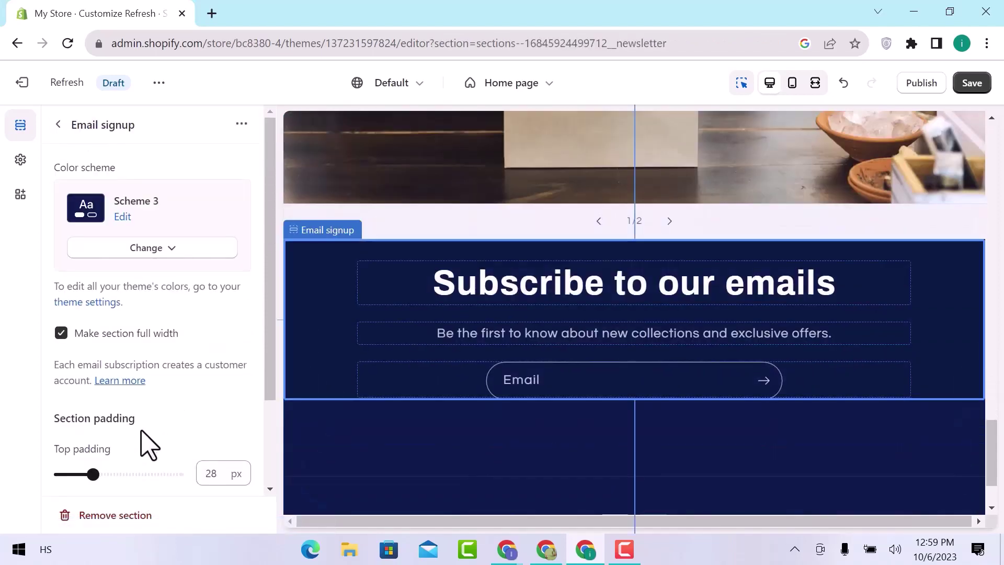
scroll(146, 444, "down", 2)
scroll(147, 444, "up", 2)
left_click(20, 159)
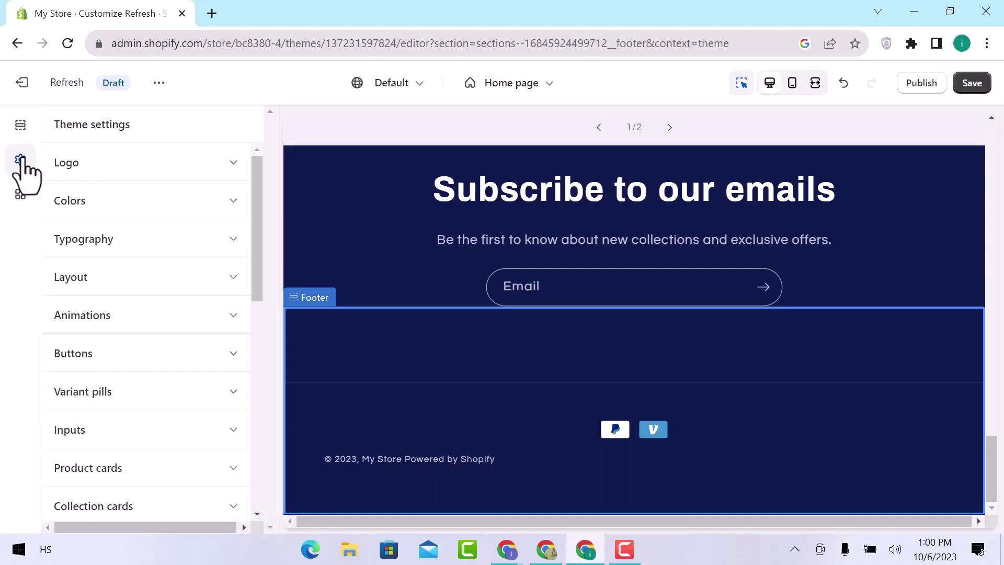
left_click(20, 194)
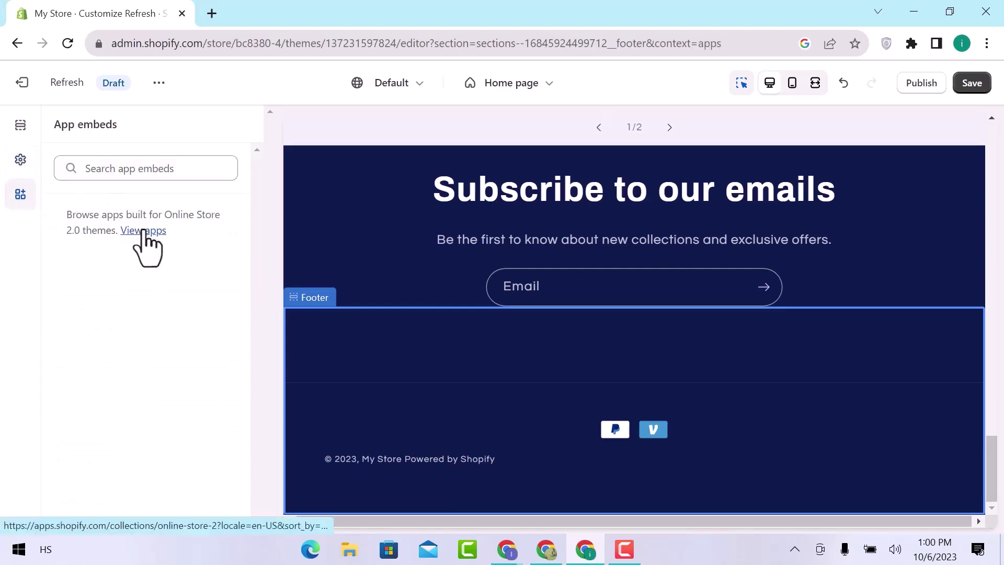
- Go back to the Footer section settings and check the preview's markets list
left_click(20, 127)
scroll(460, 298, "up", 10)
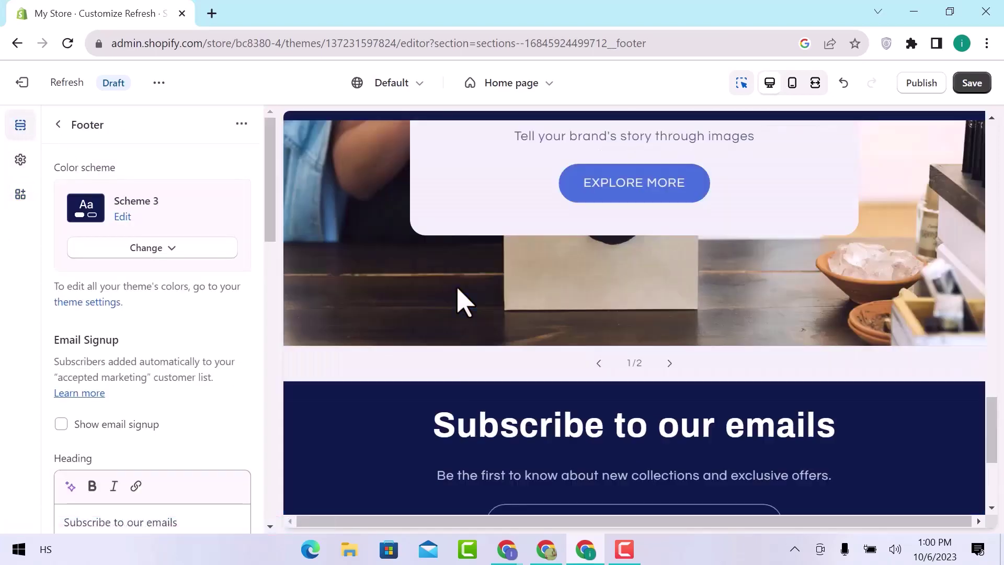
scroll(460, 298, "up", 10)
scroll(462, 301, "up", 10)
left_click(402, 85)
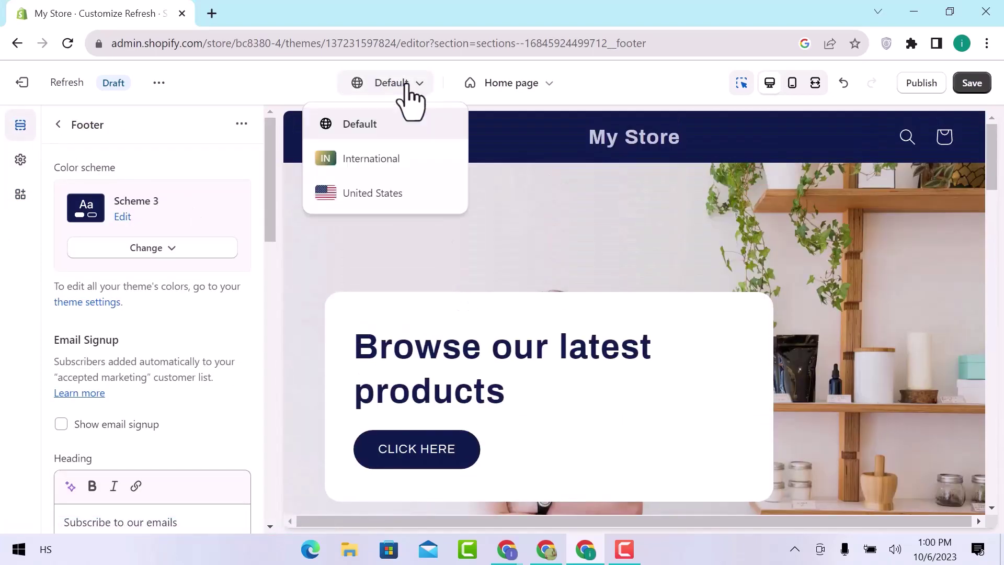
left_click(408, 85)
- Check the previewable pages, then view the home page in mobile, full-width and desktop layouts
left_click(512, 83)
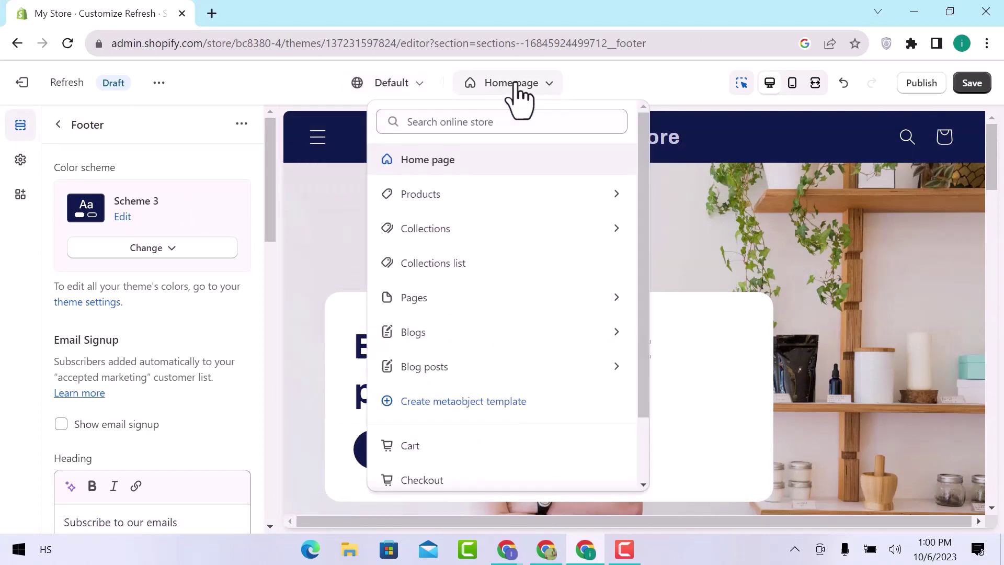
scroll(516, 224, "down", 2)
scroll(517, 220, "up", 2)
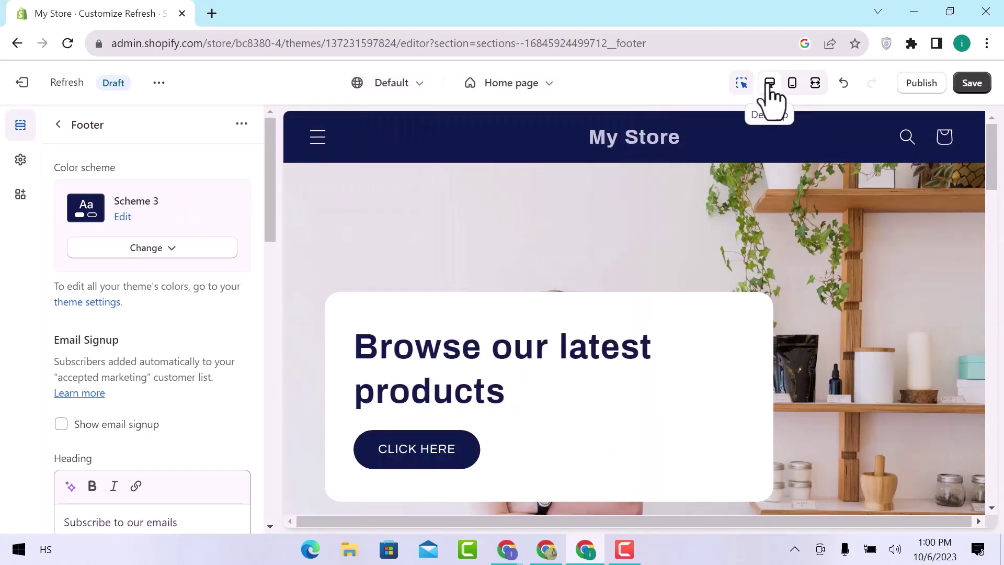
left_click(792, 82)
left_click(814, 83)
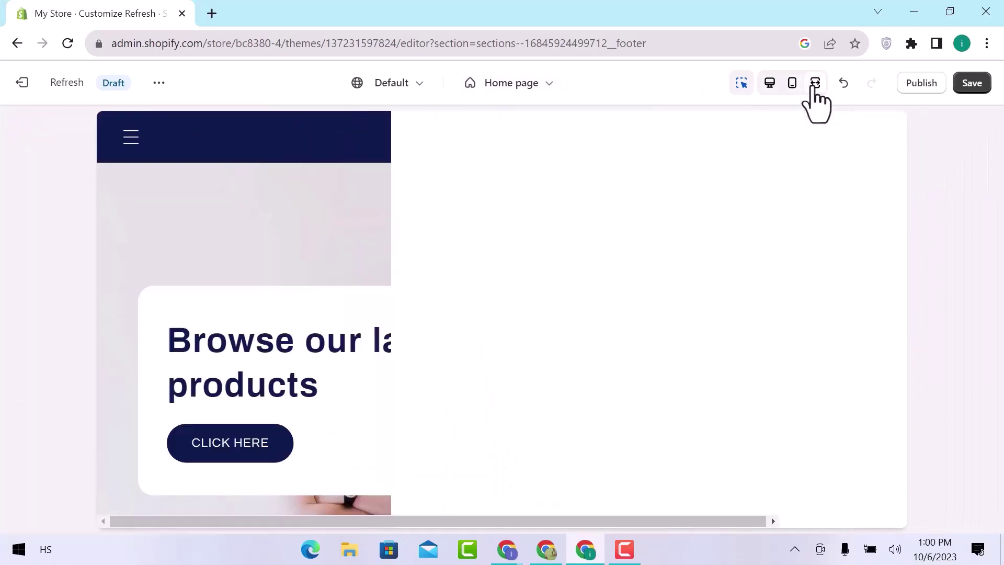
left_click(770, 84)
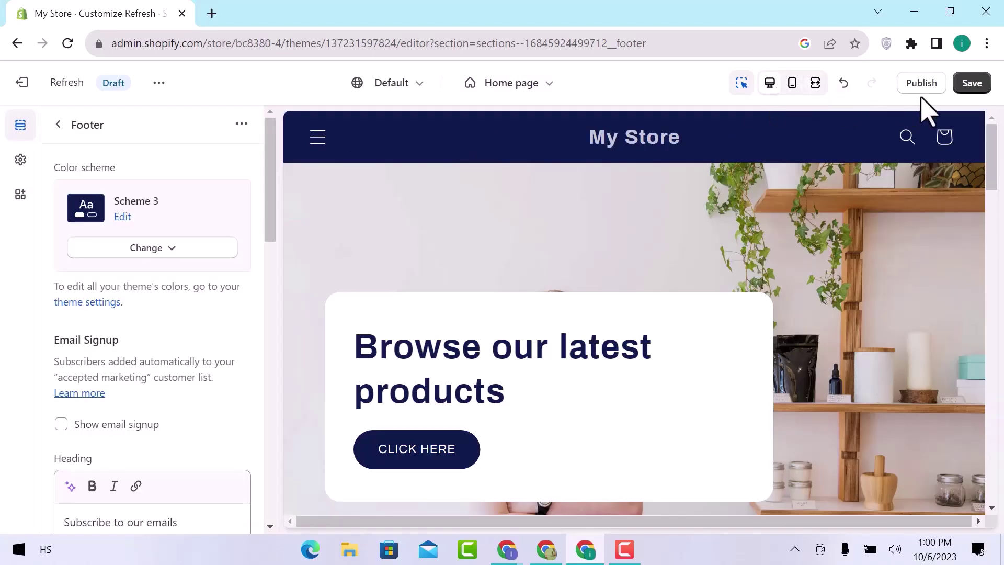
- Save the Refresh theme edits and publish Refresh live in place of Dawn
left_click(968, 84)
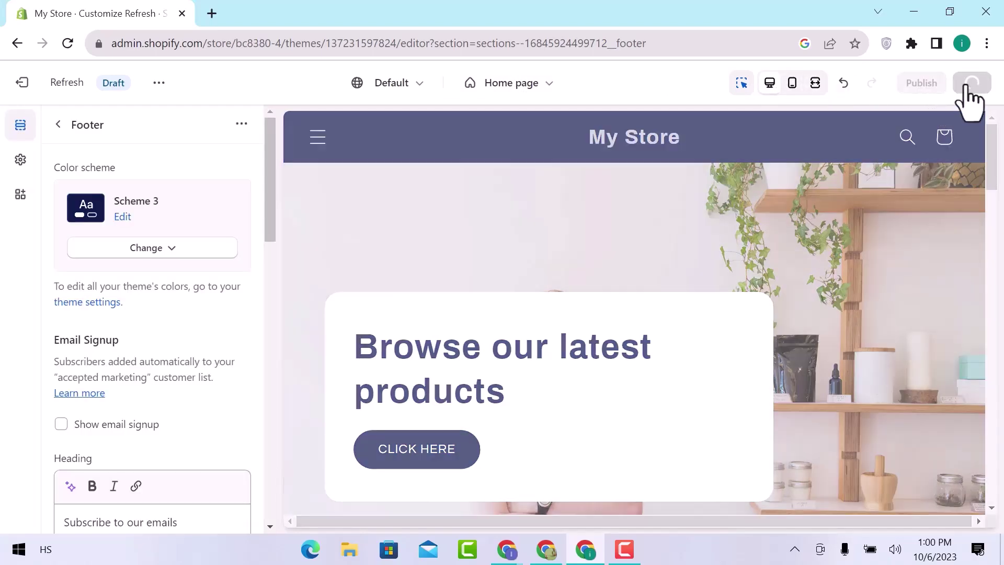
left_click(907, 86)
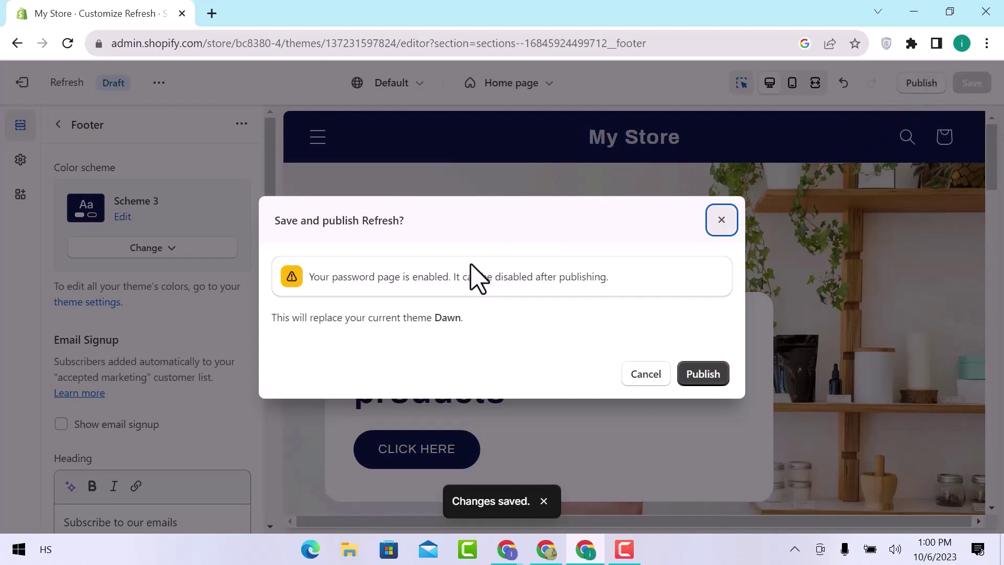
left_click(702, 374)
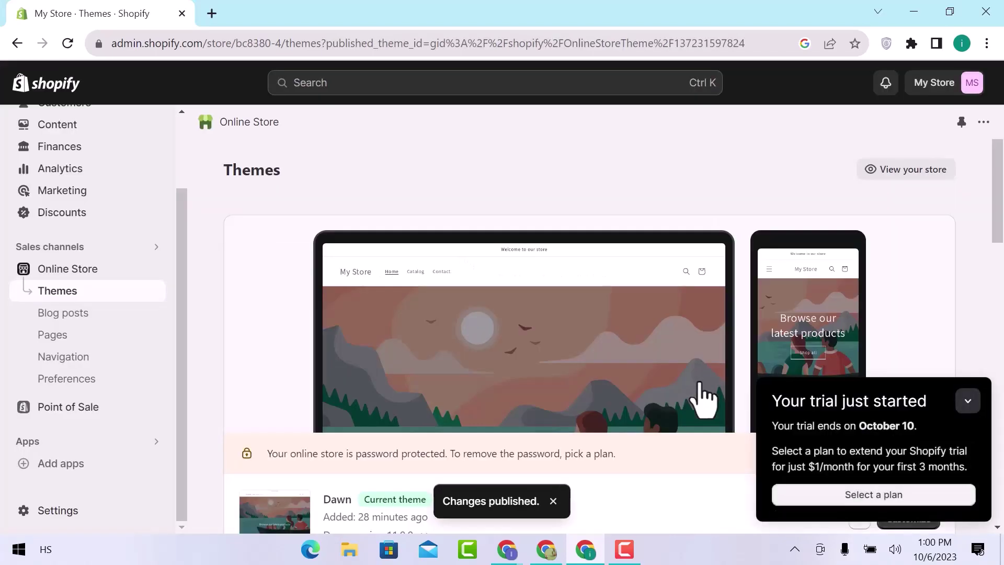